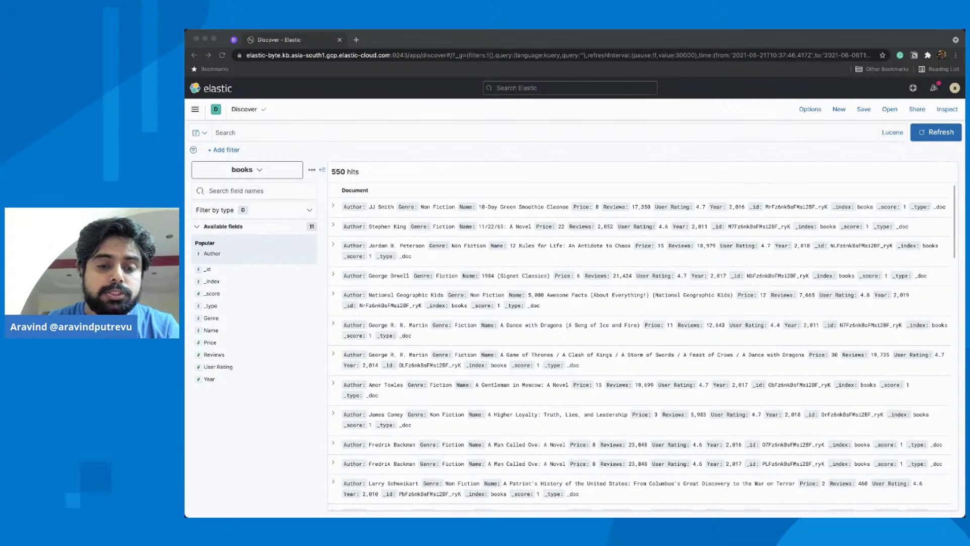
Switch back to Kibana and open the Change index pattern list from the books pattern
{"action": "key", "text": "super+Tab"}
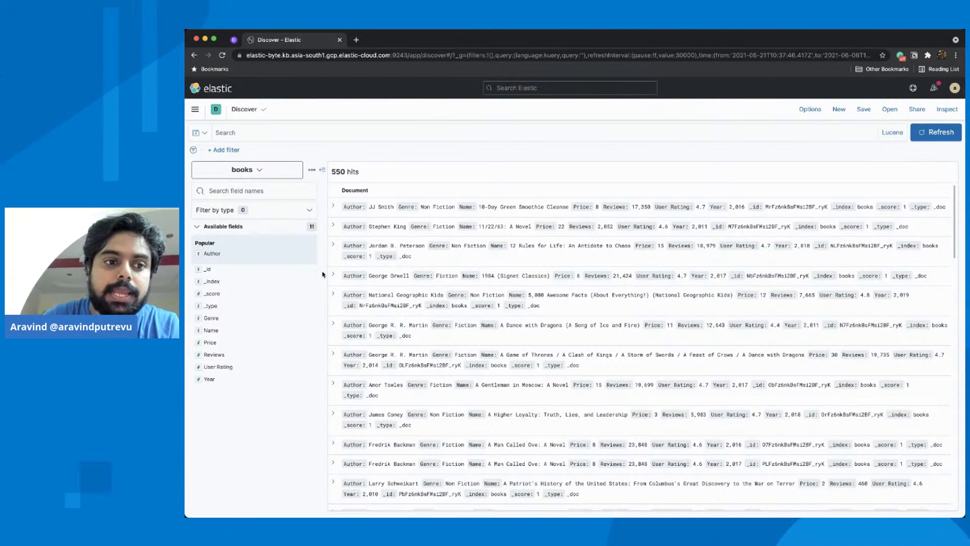
{"action": "left_click", "coordinate": [245, 170]}
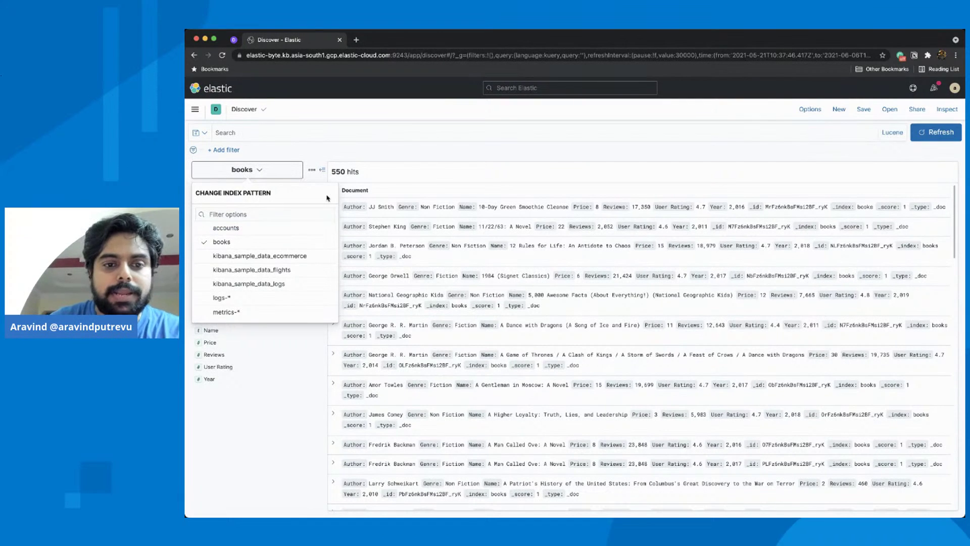
Expand the Stephen King and Jordan B. Peterson book records to view their full field tables
{"action": "left_click", "coordinate": [422, 178]}
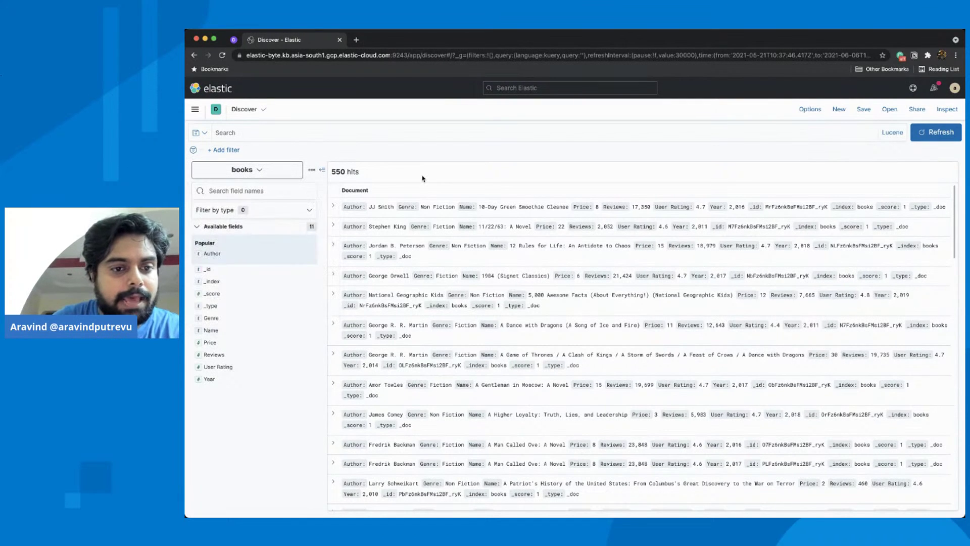
{"action": "left_click", "coordinate": [334, 226]}
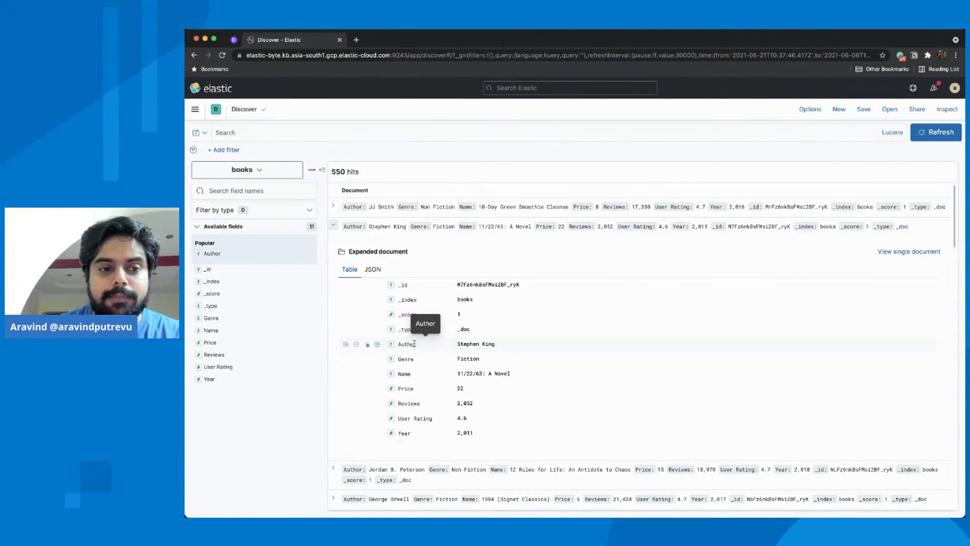
{"action": "scroll", "coordinate": [414, 344], "scroll_direction": "down", "scroll_amount": 5}
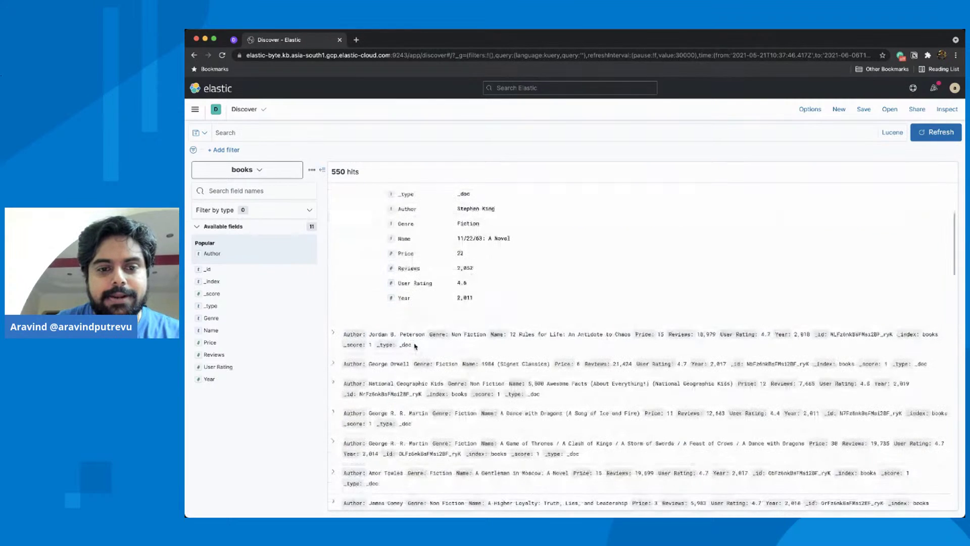
{"action": "scroll", "coordinate": [415, 346], "scroll_direction": "up", "scroll_amount": 5}
{"action": "scroll", "coordinate": [414, 346], "scroll_direction": "down", "scroll_amount": 6}
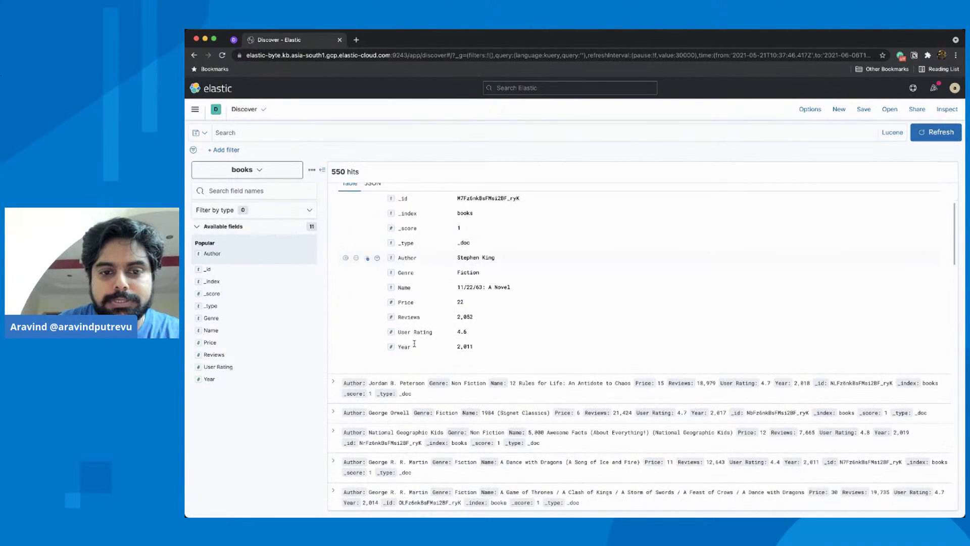
{"action": "left_click", "coordinate": [334, 283]}
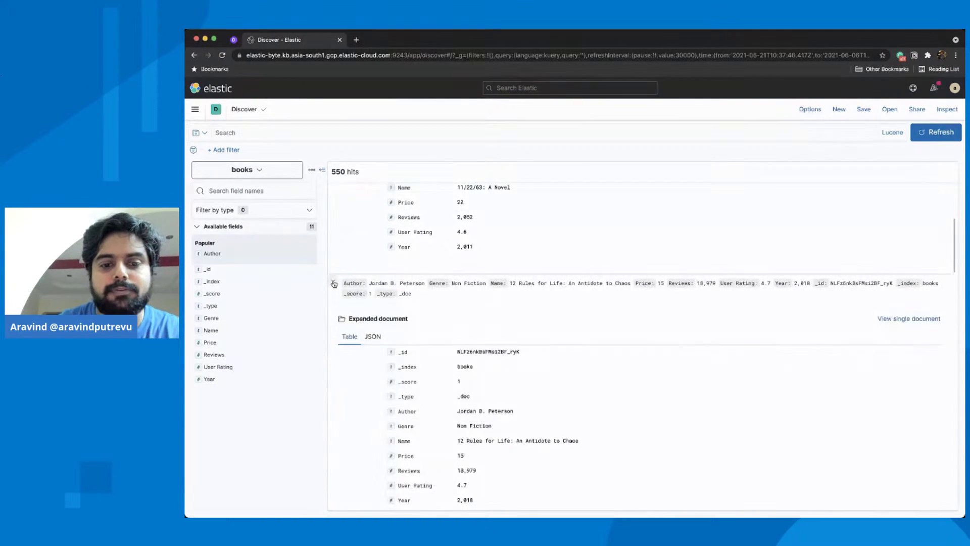
{"action": "scroll", "coordinate": [355, 396], "scroll_direction": "down", "scroll_amount": 4}
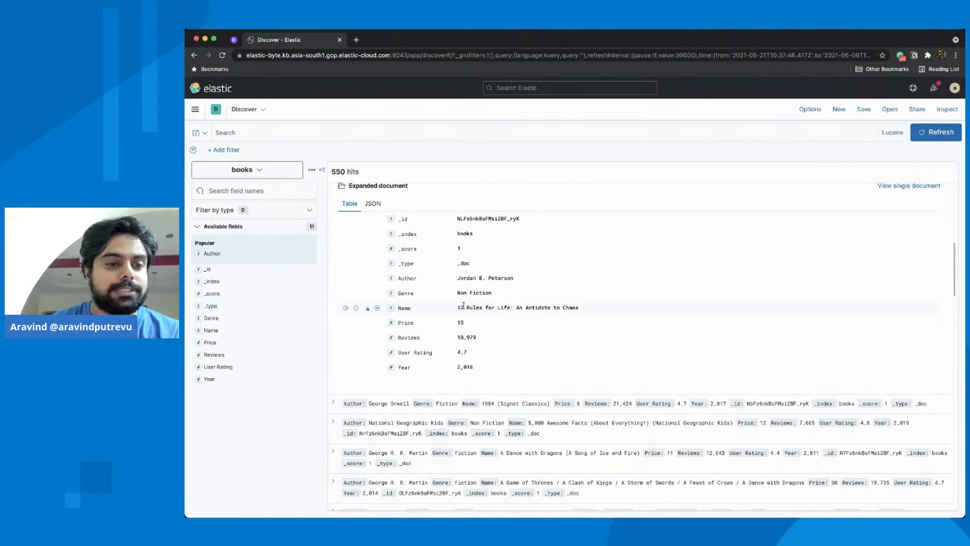
{"action": "left_click", "coordinate": [247, 169]}
Switch to the accounts index, expand its first record, then switch to kibana_sample_data_logs
{"action": "left_click", "coordinate": [247, 227]}
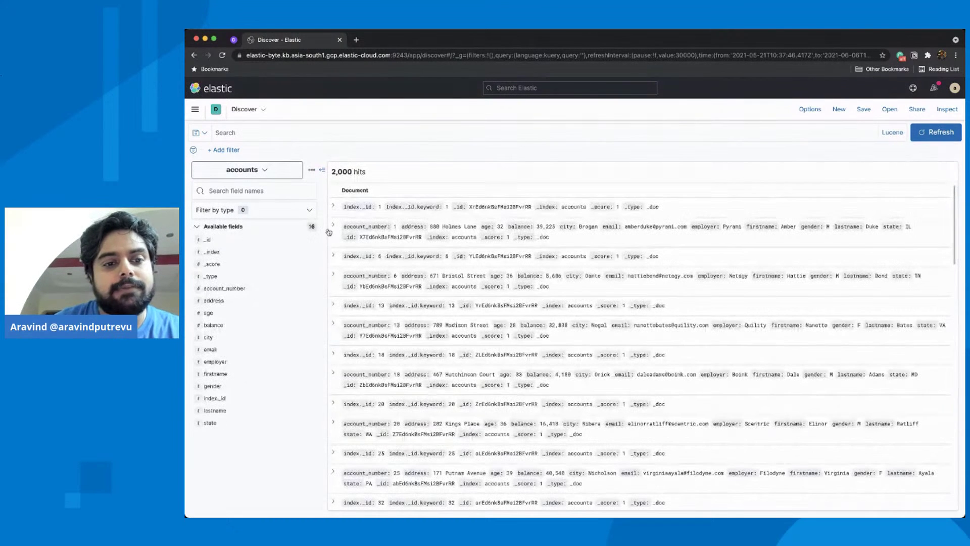
{"action": "left_click", "coordinate": [333, 225]}
{"action": "scroll", "coordinate": [443, 334], "scroll_direction": "down", "scroll_amount": 5}
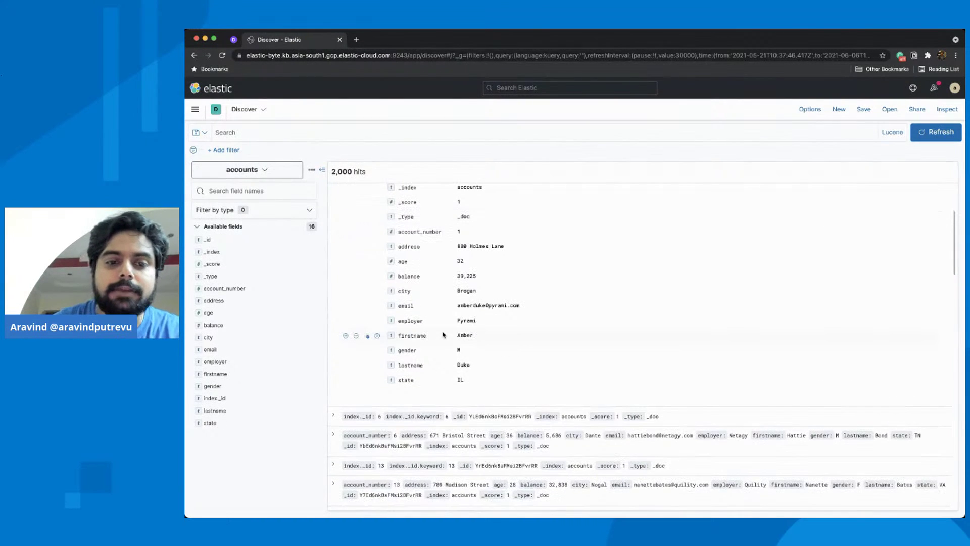
{"action": "scroll", "coordinate": [475, 263], "scroll_direction": "up", "scroll_amount": 3}
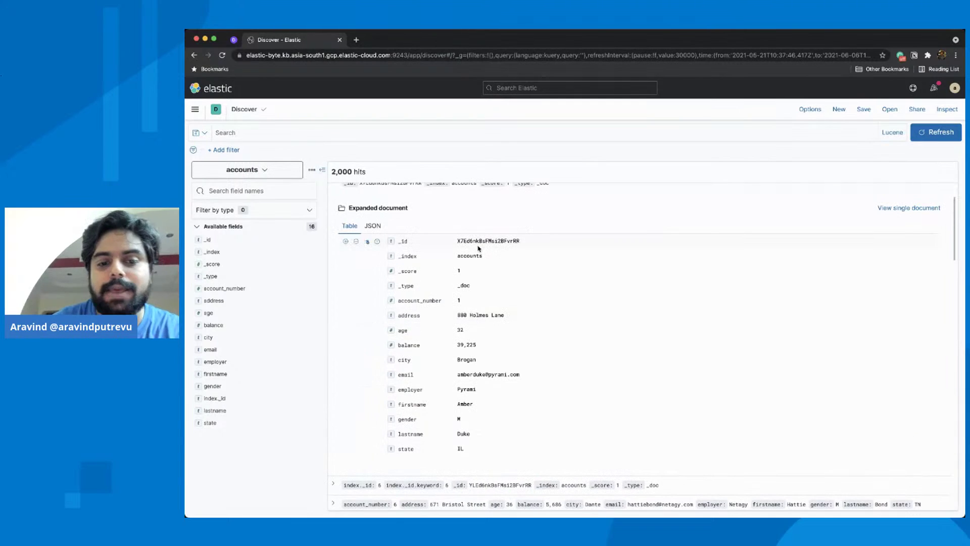
{"action": "left_click", "coordinate": [232, 169]}
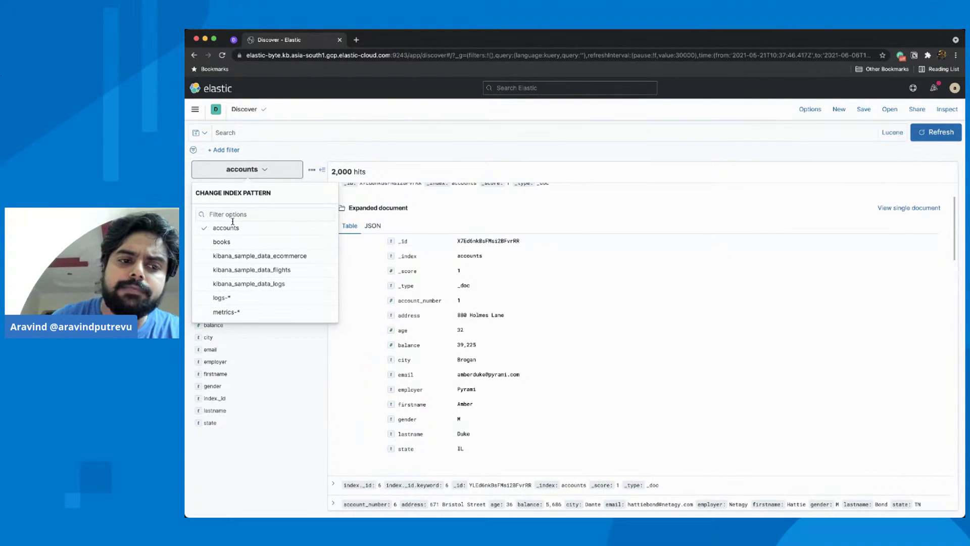
{"action": "left_click", "coordinate": [249, 284]}
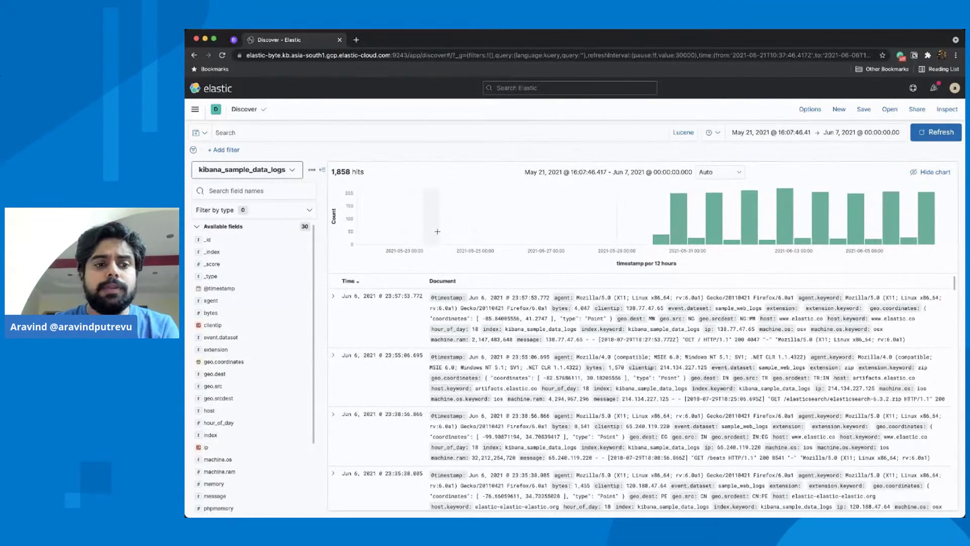
Reopen and close the index pattern list on kibana_sample_data_logs, then focus the search bar
{"action": "left_click", "coordinate": [285, 172]}
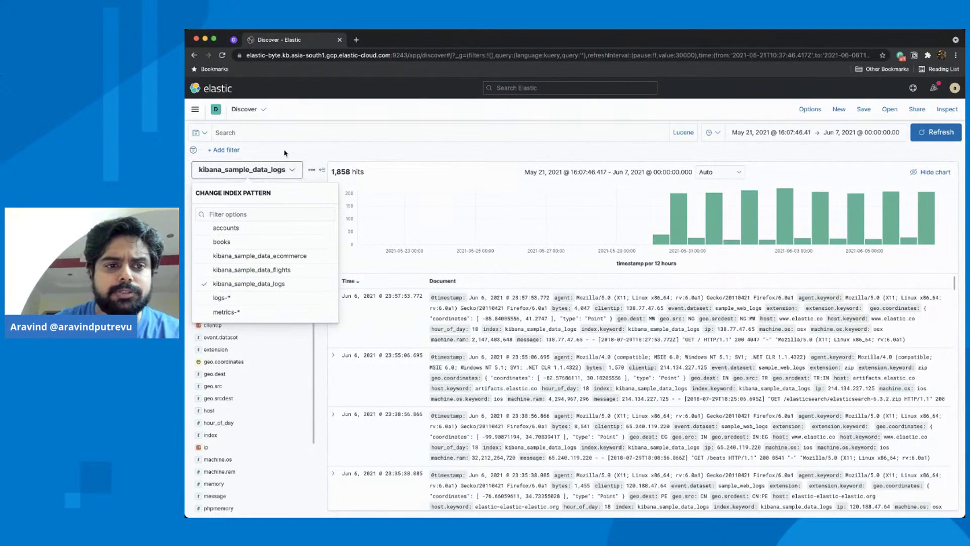
{"action": "left_click", "coordinate": [285, 153]}
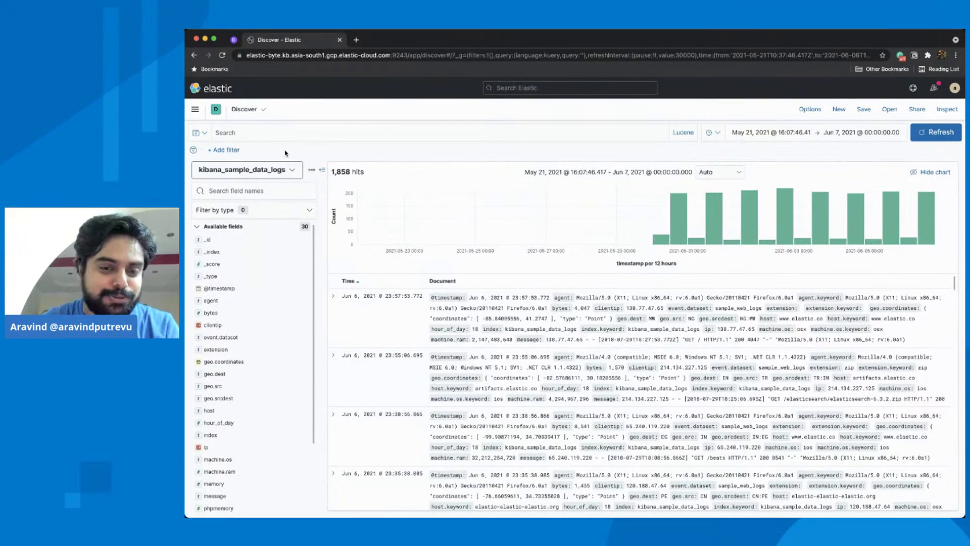
{"action": "left_click", "coordinate": [286, 135]}
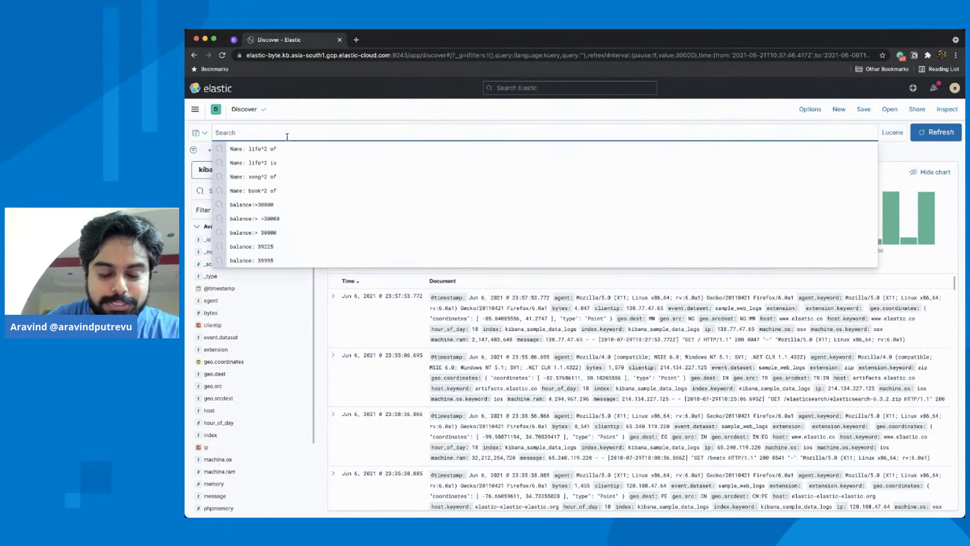
Turn on Kibana Query Language in the query syntax options instead of Lucene
{"action": "left_click", "coordinate": [454, 124]}
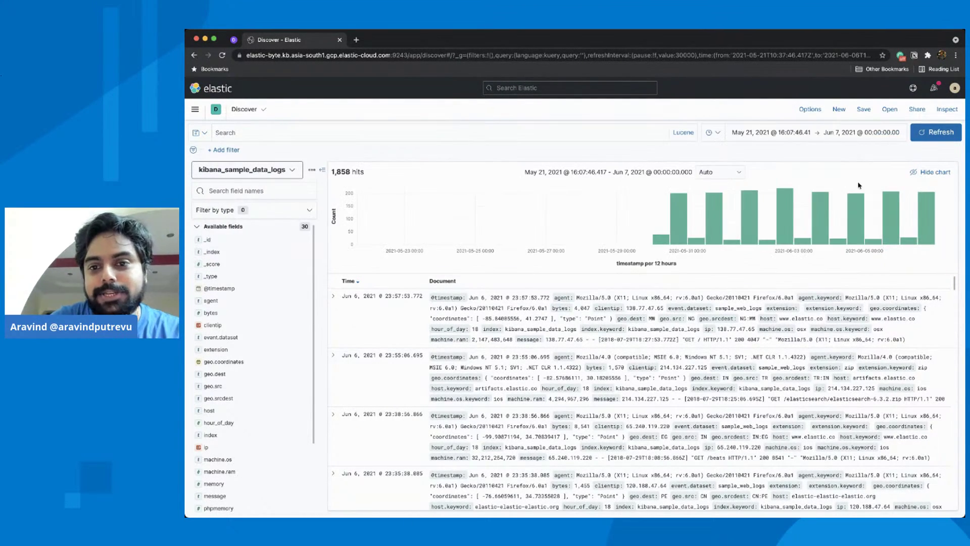
{"action": "left_click", "coordinate": [683, 133]}
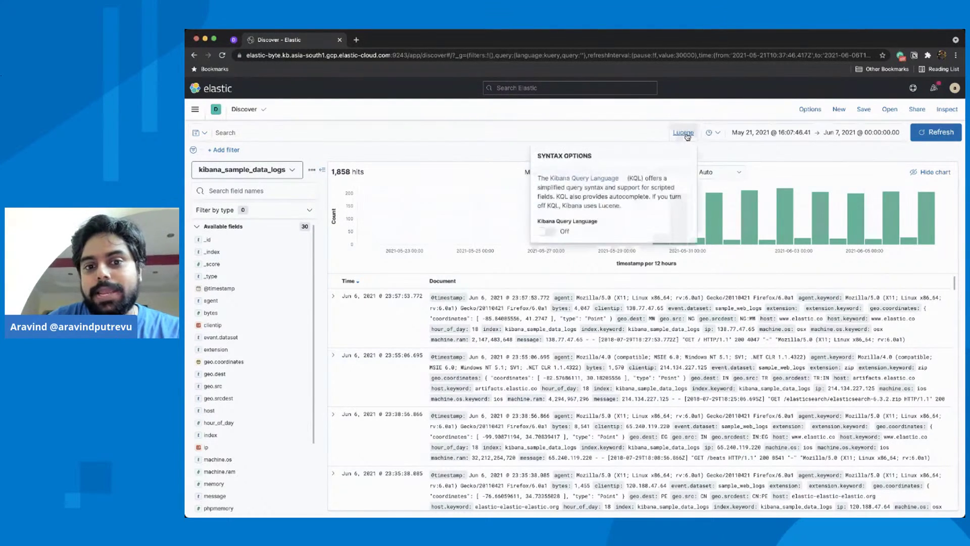
{"action": "left_click", "coordinate": [545, 233]}
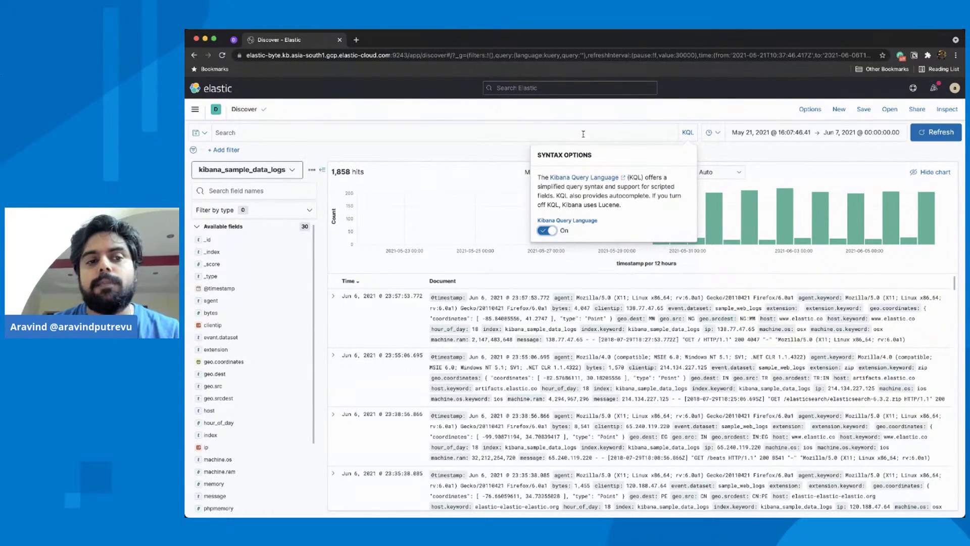
{"action": "left_click", "coordinate": [423, 147]}
Switch the index pattern back to accounts and place the cursor in the KQL search bar
{"action": "left_click", "coordinate": [246, 173]}
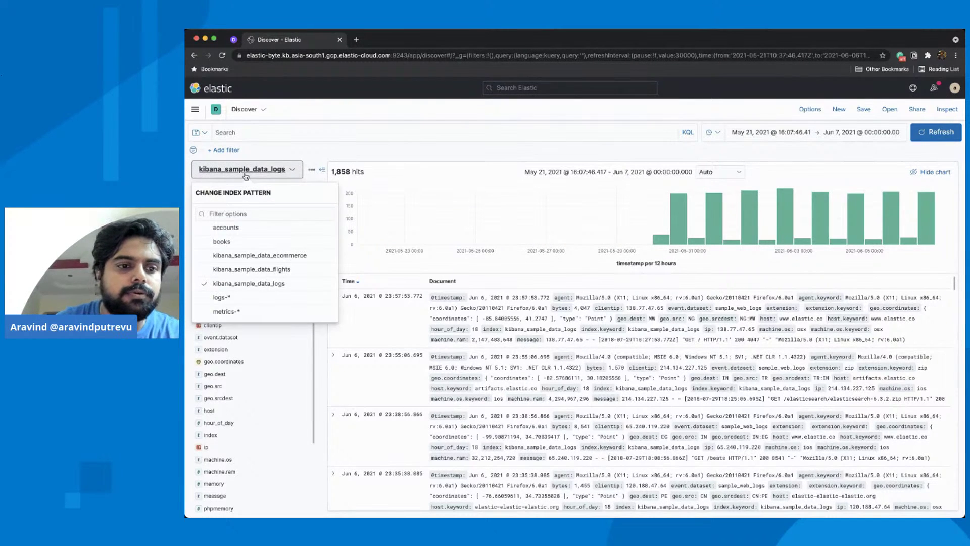
{"action": "left_click", "coordinate": [218, 229]}
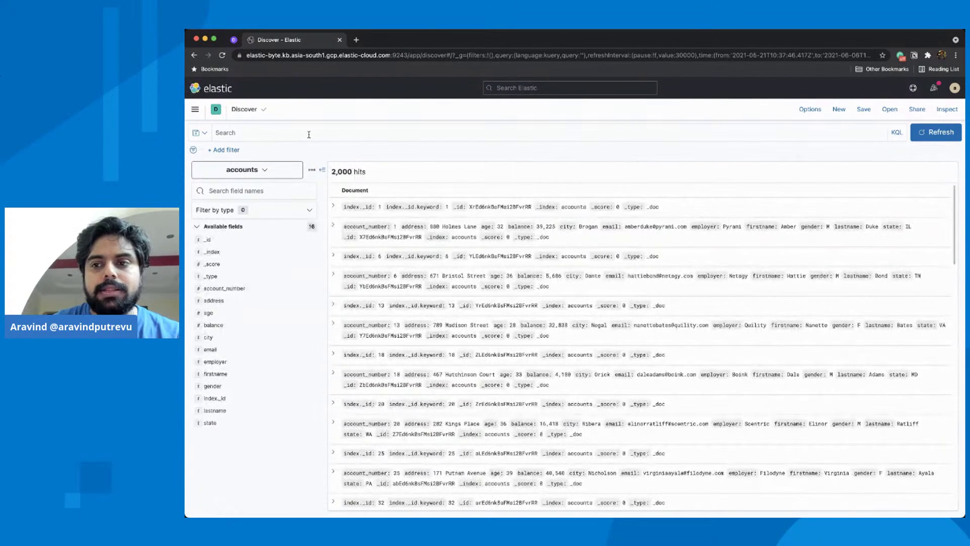
{"action": "left_click", "coordinate": [309, 134]}
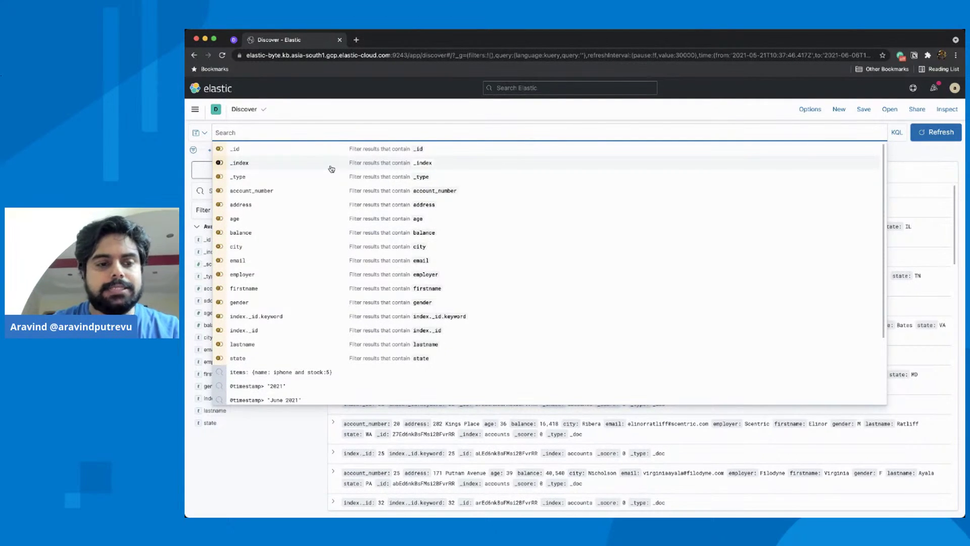
Run the KQL query gender : "M" for 507 hits, then edit it to gender : "F" and
{"action": "type", "text": "gender"}
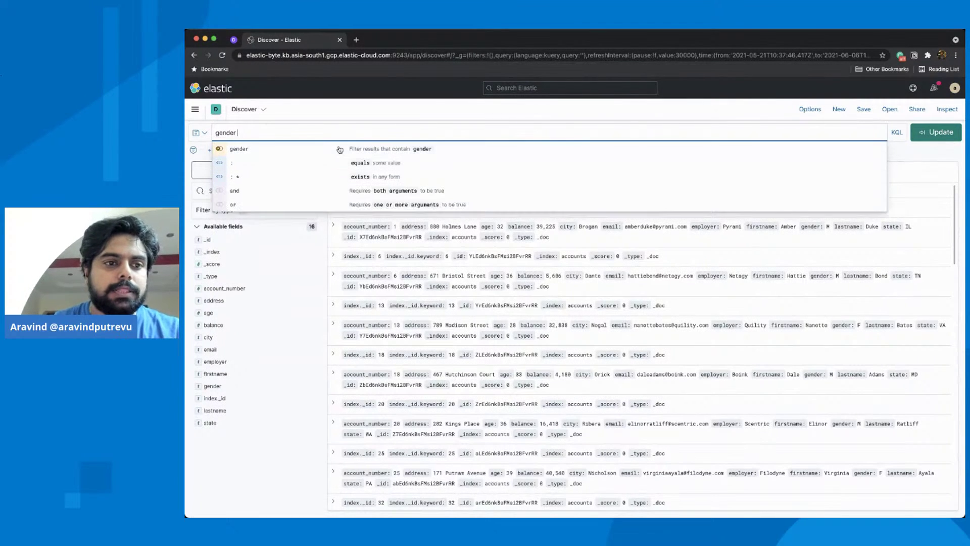
{"action": "left_click", "coordinate": [298, 163]}
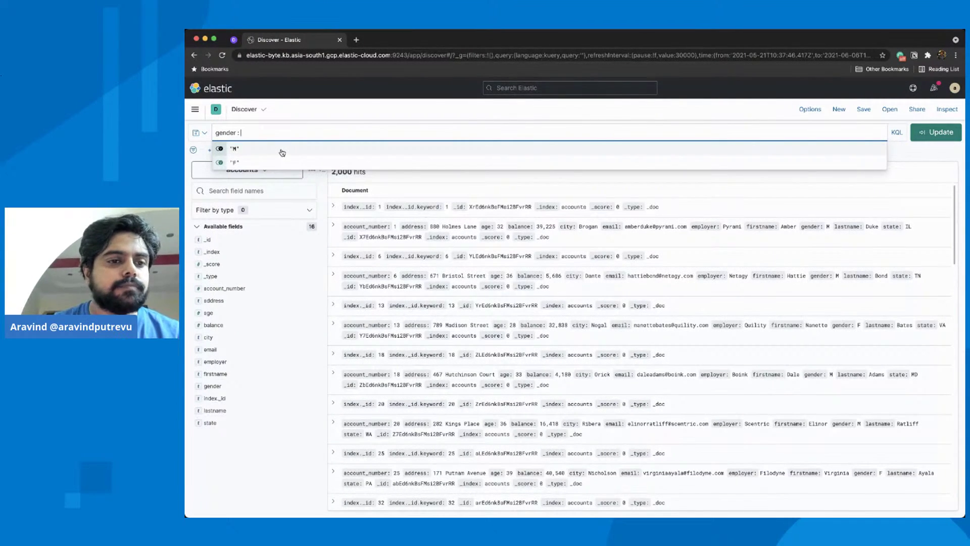
{"action": "left_click", "coordinate": [282, 153]}
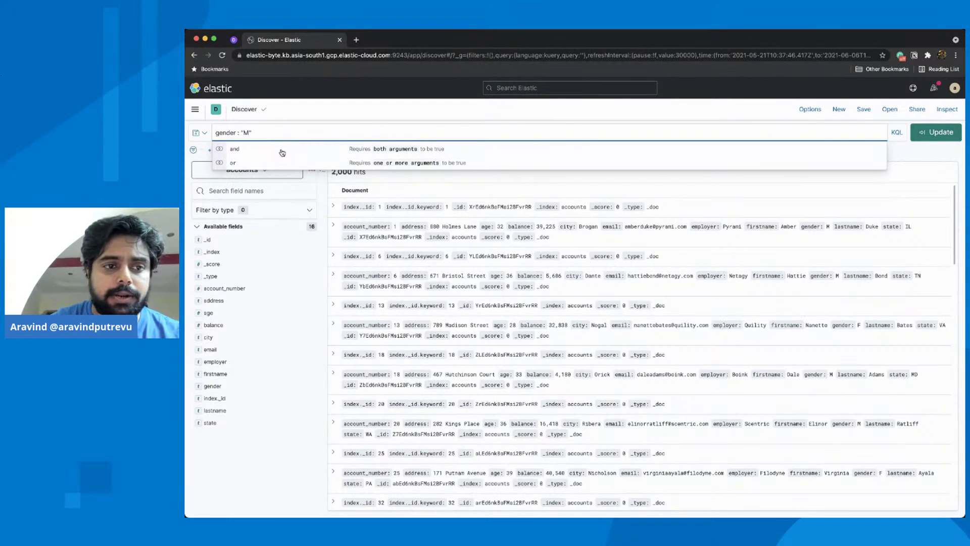
{"action": "key", "text": "Return"}
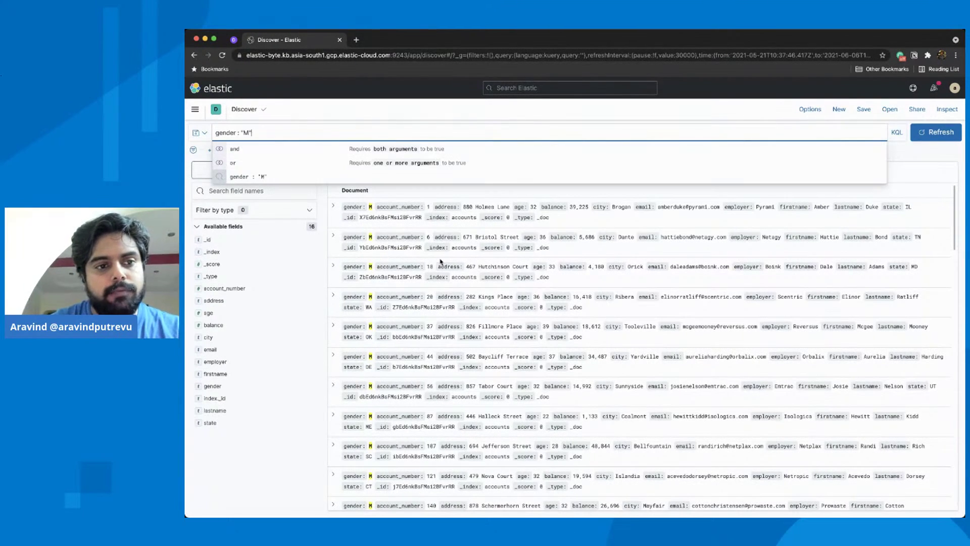
{"action": "key", "text": "BackSpace"}
{"action": "key", "text": "BackSpace"}
{"action": "type", "text": "F\" and"}
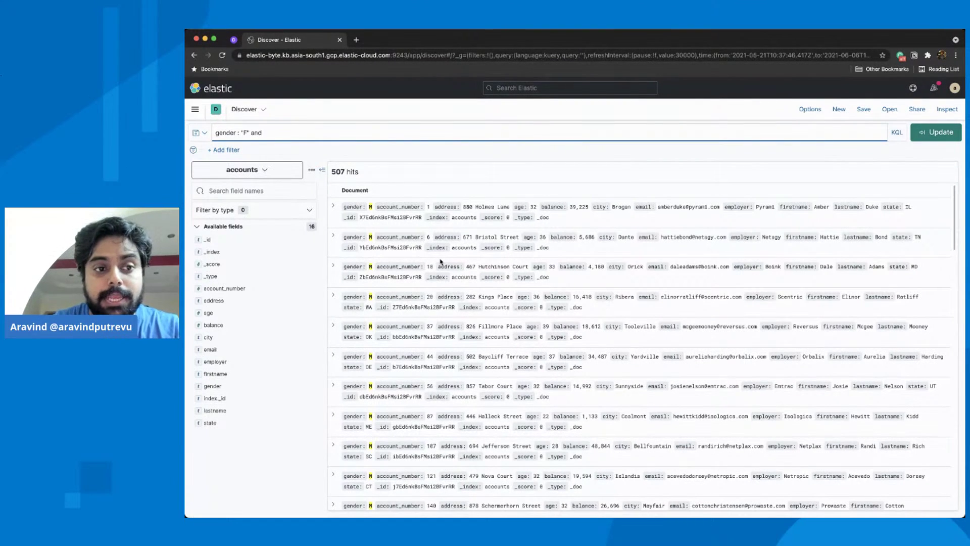
Complete and run the query gender : "F" and balance> 30000, returning 199 hits
{"action": "key", "text": "BackSpace"}
{"action": "key", "text": "BackSpace"}
{"action": "key", "text": "BackSpace"}
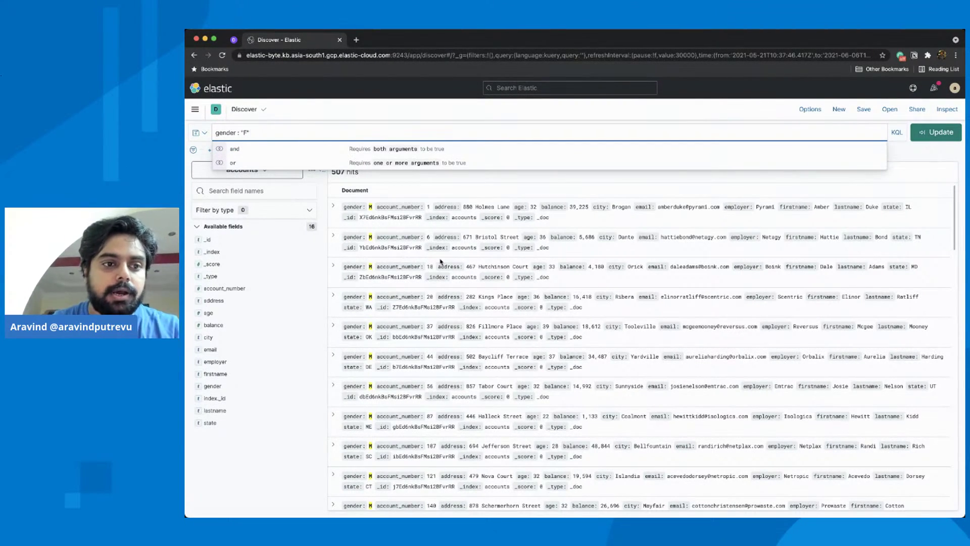
{"action": "type", "text": "and "}
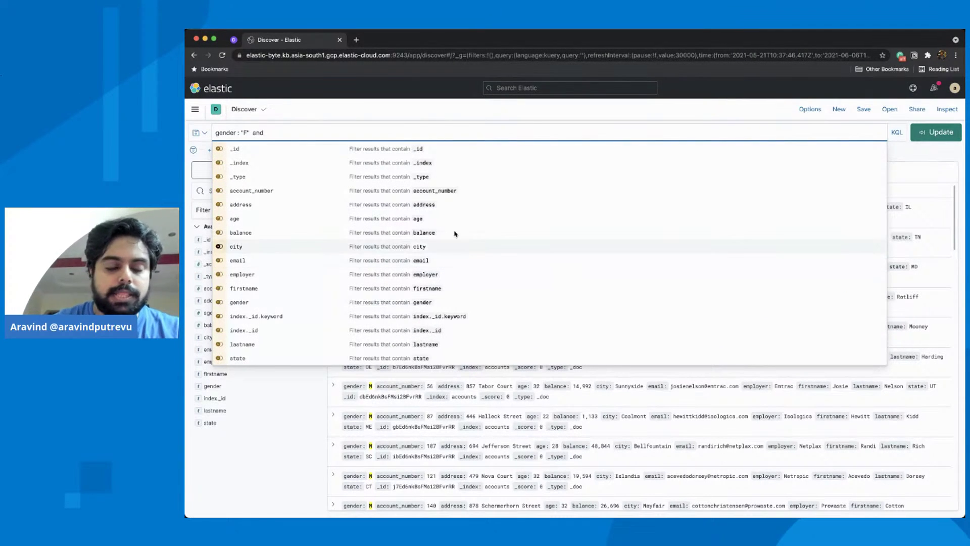
{"action": "type", "text": "balance"}
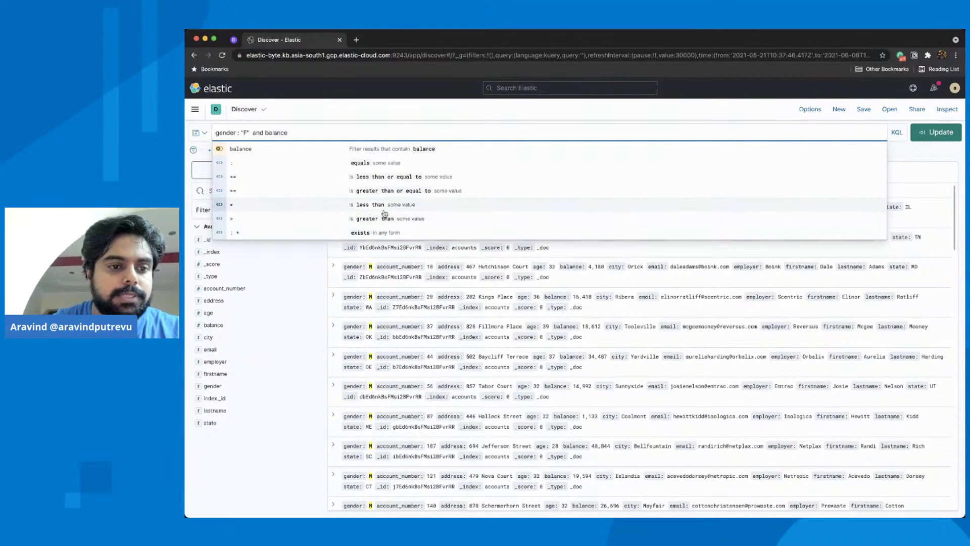
{"action": "type", "text": ">"}
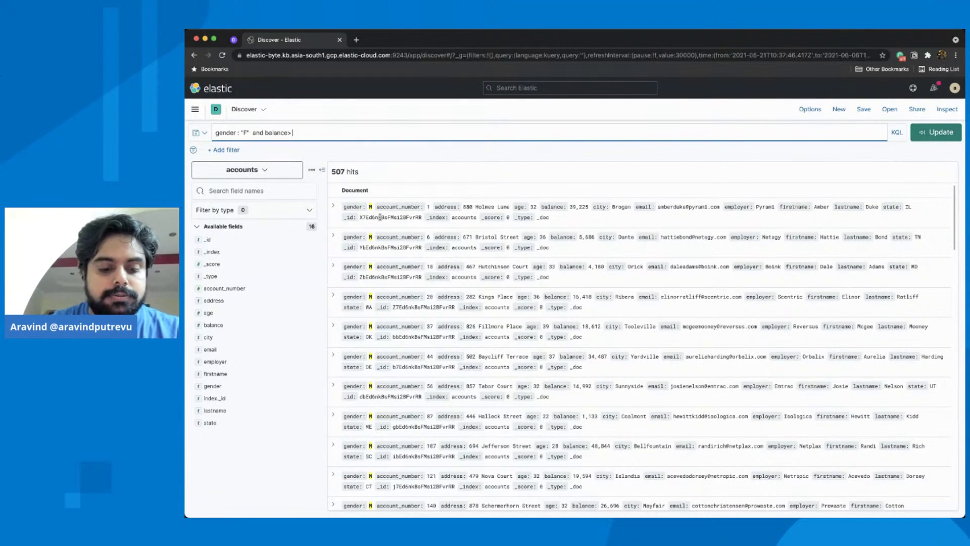
{"action": "type", "text": " 30000"}
{"action": "key", "text": "Return"}
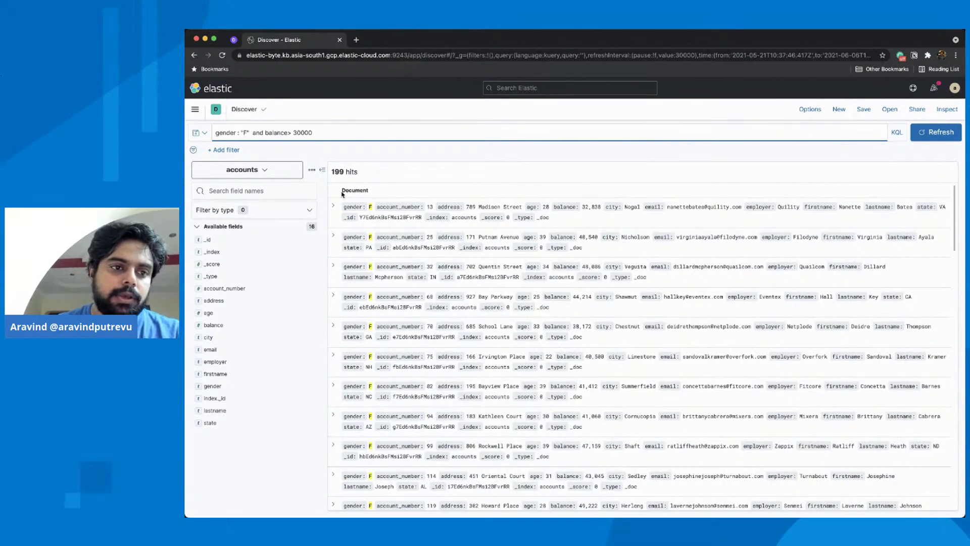
{"action": "left_click", "coordinate": [289, 133]}
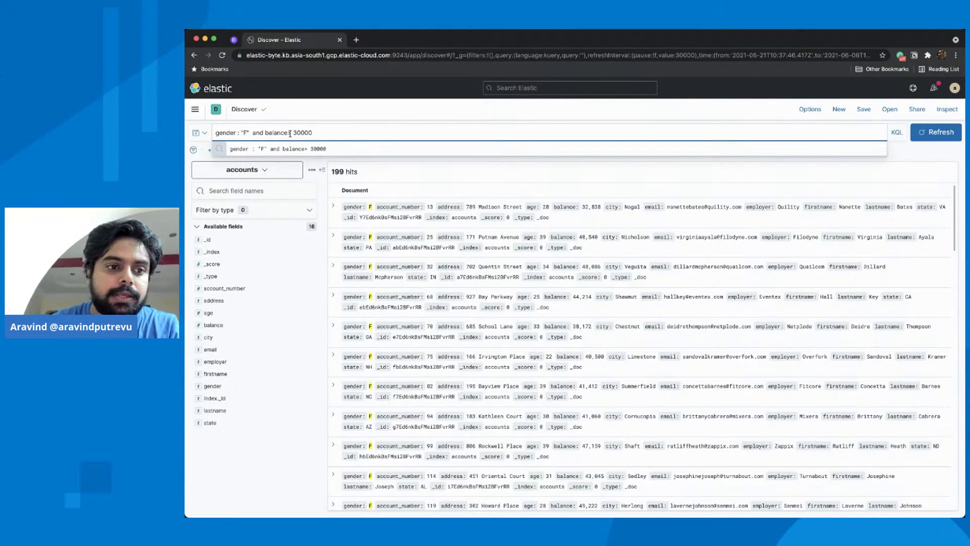
{"action": "left_click", "coordinate": [246, 169]}
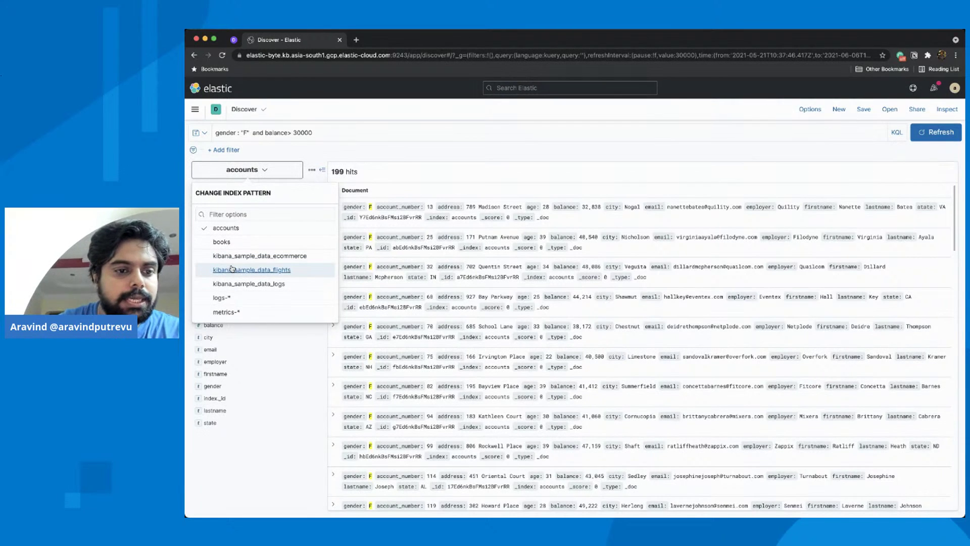
{"action": "left_click", "coordinate": [233, 284]}
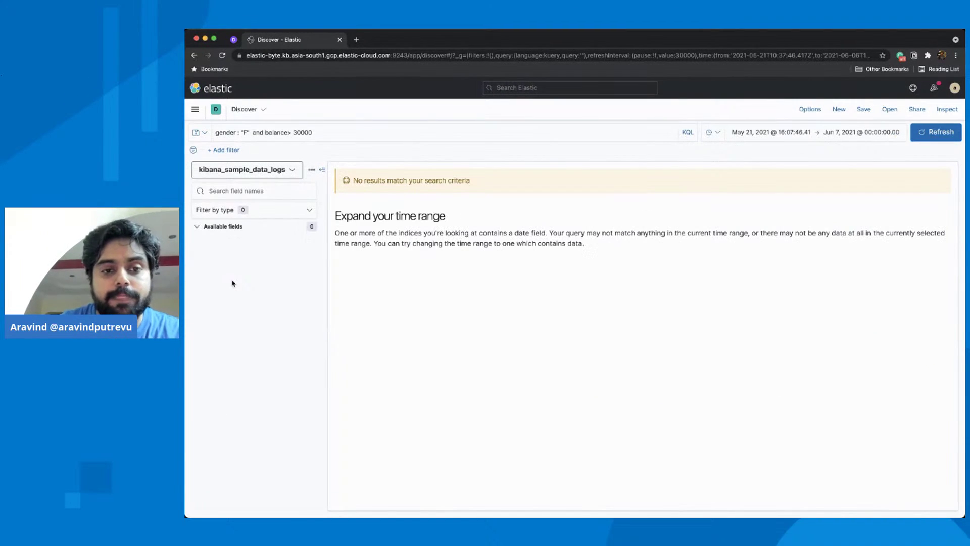
{"action": "left_click", "coordinate": [317, 139]}
{"action": "key", "text": "super+a"}
{"action": "key", "text": "BackSpace"}
{"action": "key", "text": "Return"}
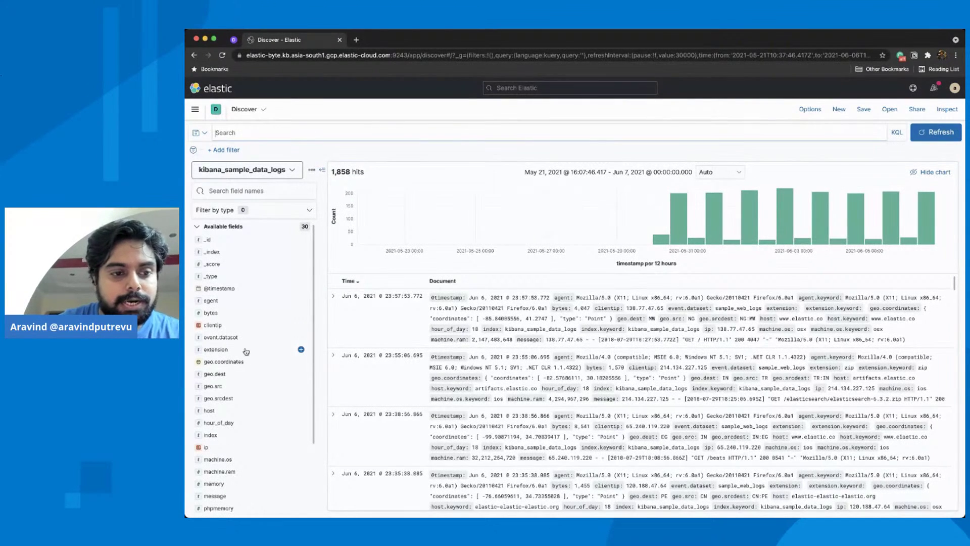
{"action": "left_click", "coordinate": [217, 288]}
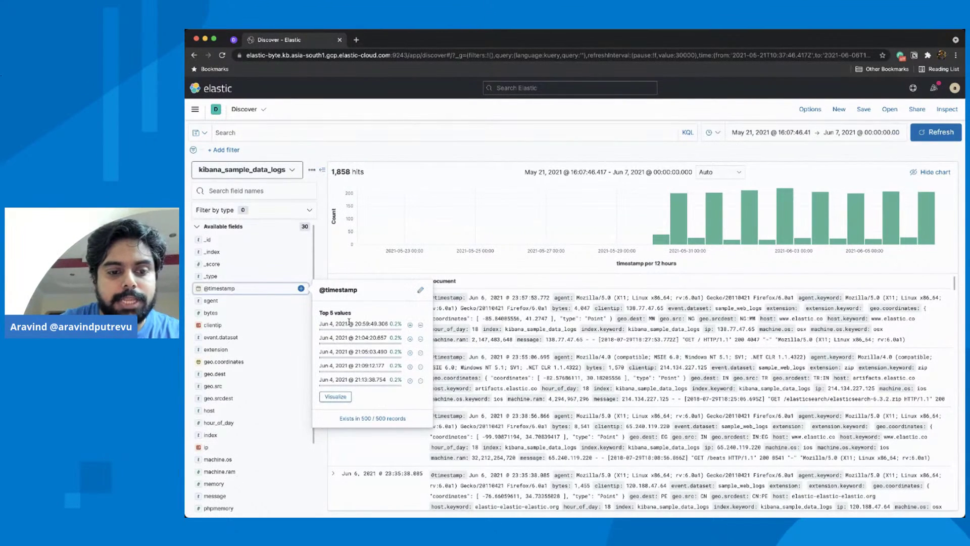
{"action": "left_click", "coordinate": [335, 396]}
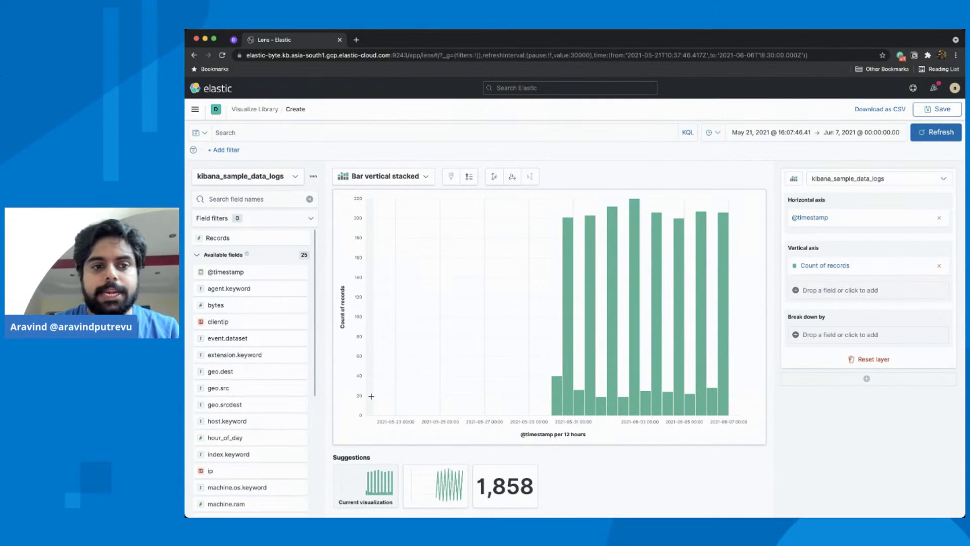
{"action": "left_click", "coordinate": [277, 131]}
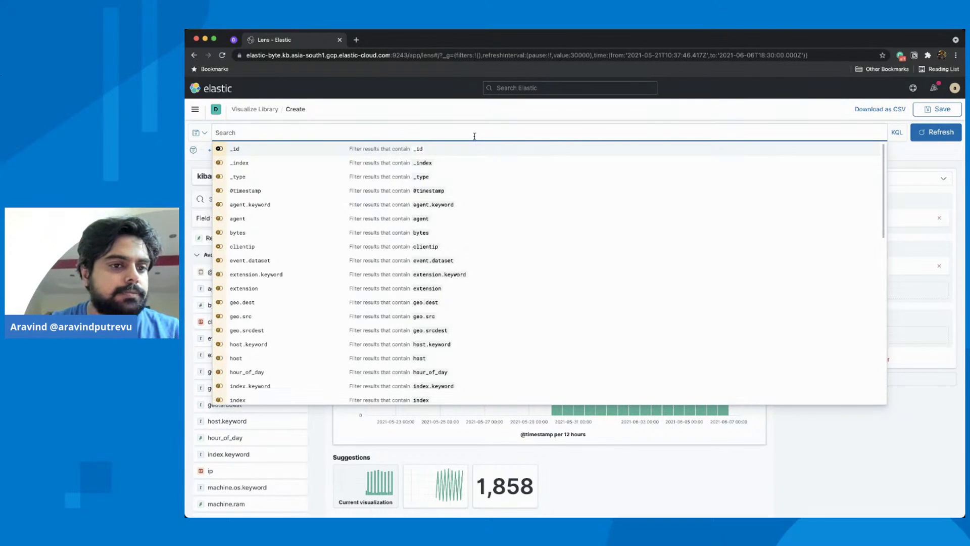
{"action": "type", "text": "@time"}
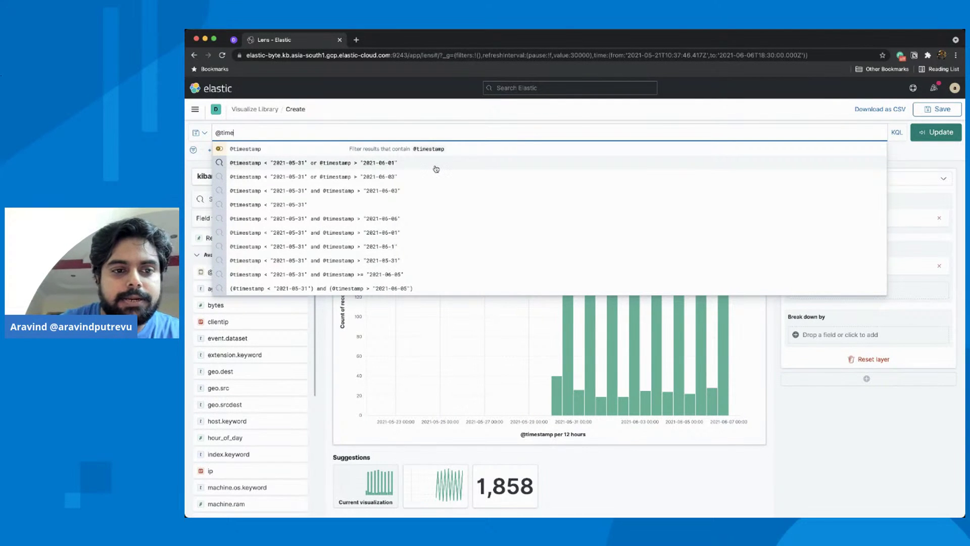
{"action": "left_click", "coordinate": [283, 205]}
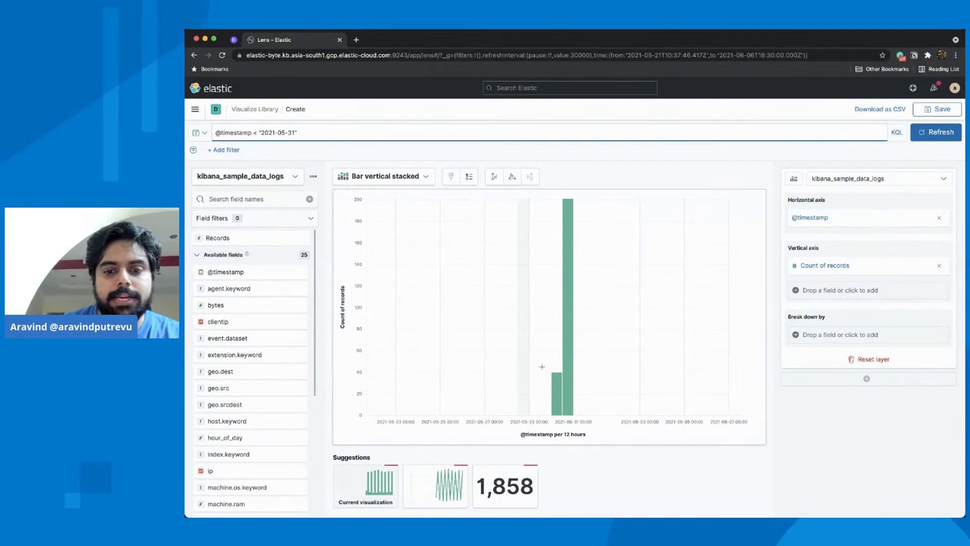
{"action": "mouse_move", "coordinate": [566, 365]}
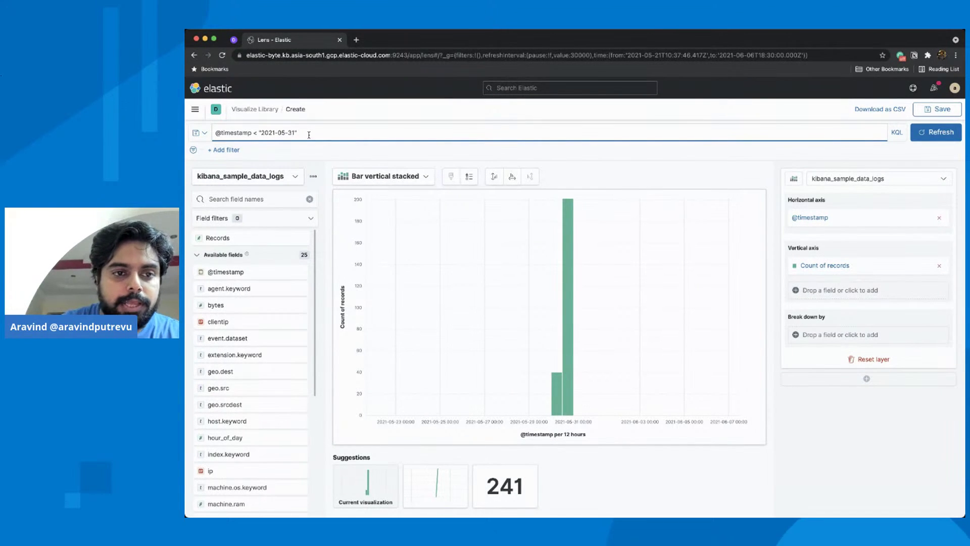
{"action": "type", "text": "or"}
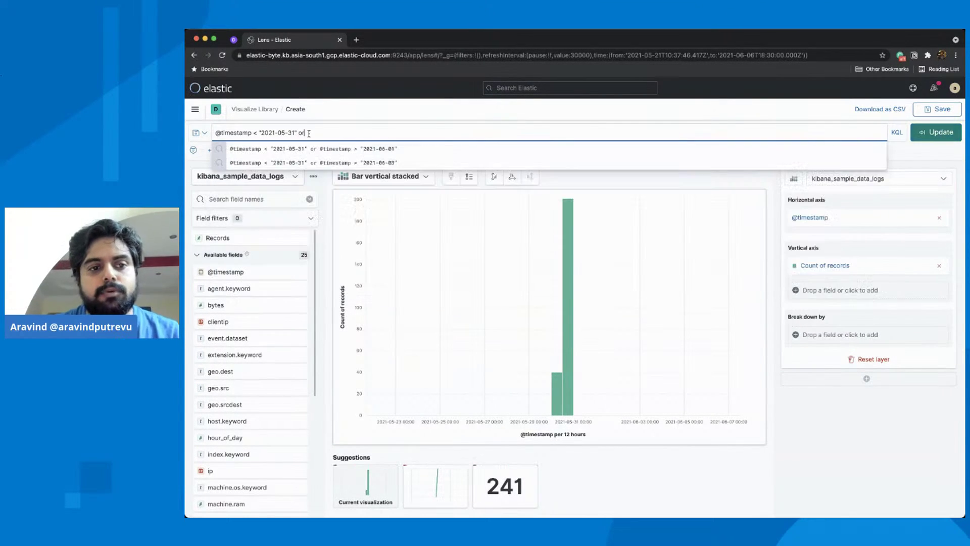
{"action": "left_click", "coordinate": [305, 162]}
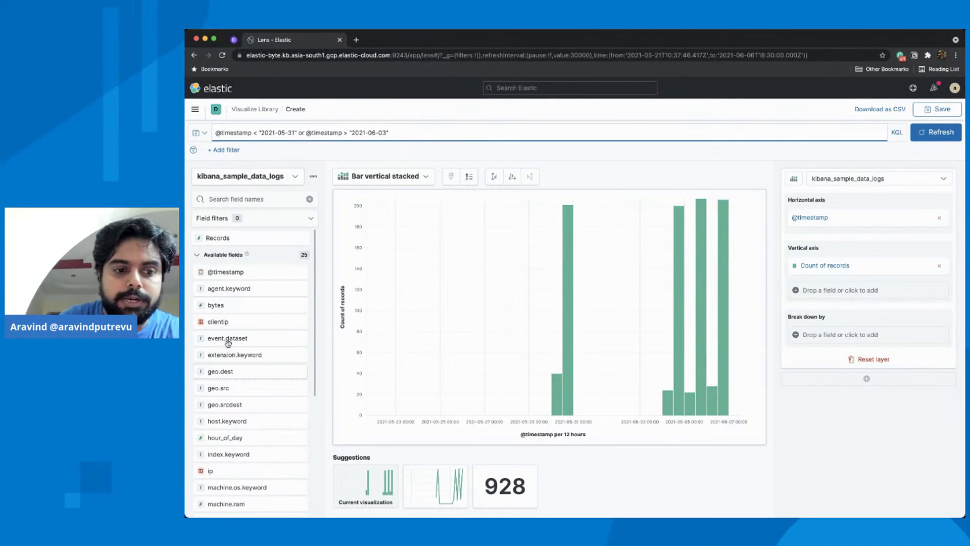
{"action": "left_click_drag", "start_coordinate": [228, 340], "coordinate": [461, 313]}
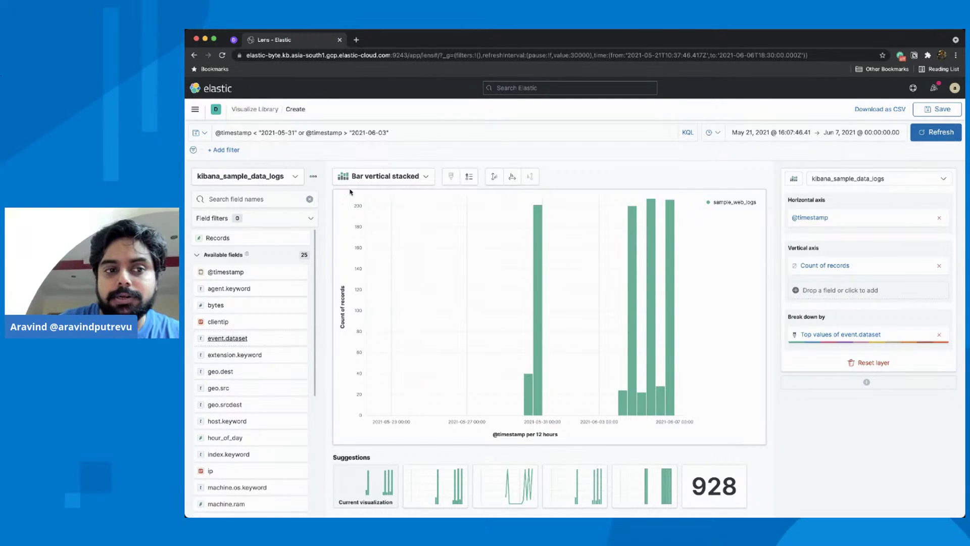
Leave Lens for the Visualize Library without saving the event.dataset chart
{"action": "left_click", "coordinate": [264, 110]}
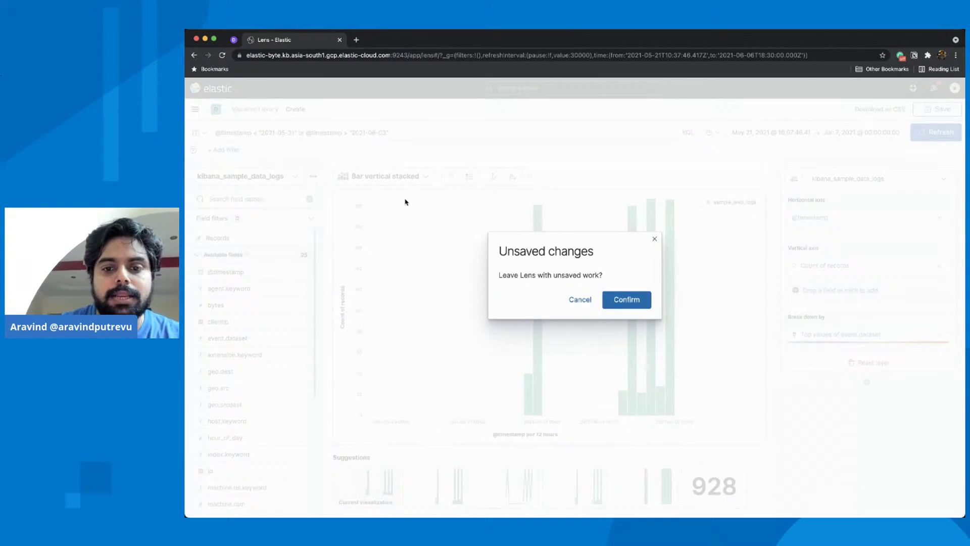
{"action": "left_click", "coordinate": [599, 301]}
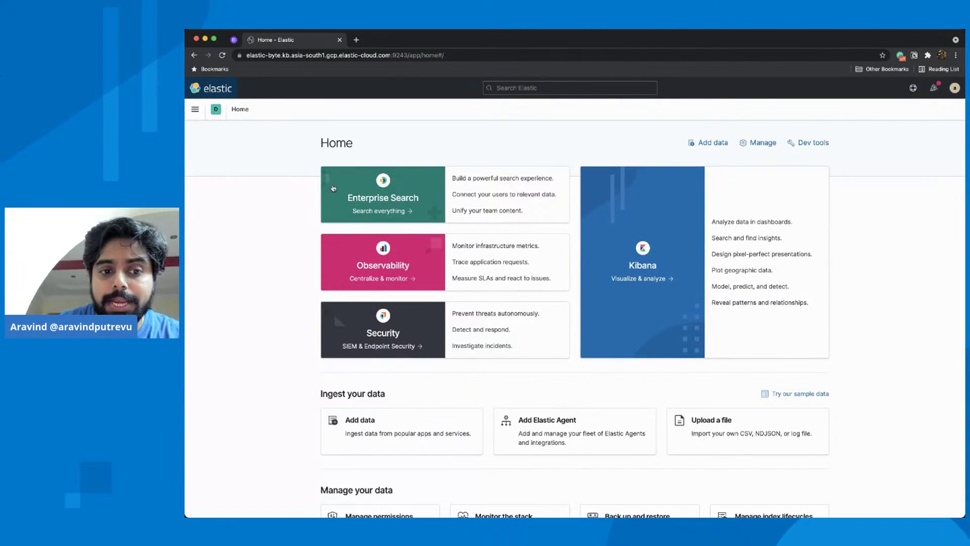
Return to Discover on kibana_sample_data_logs from the main navigation menu
{"action": "left_click", "coordinate": [195, 109]}
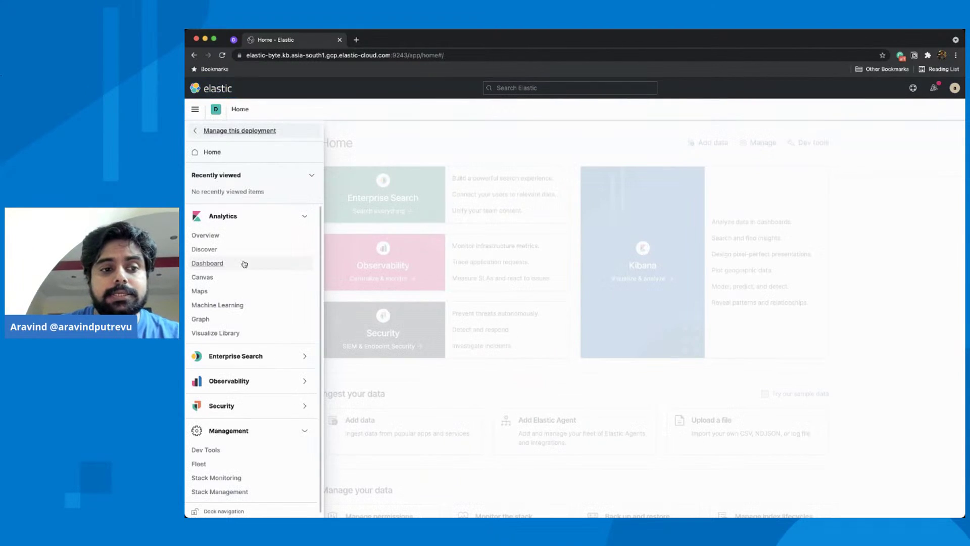
{"action": "left_click", "coordinate": [218, 252]}
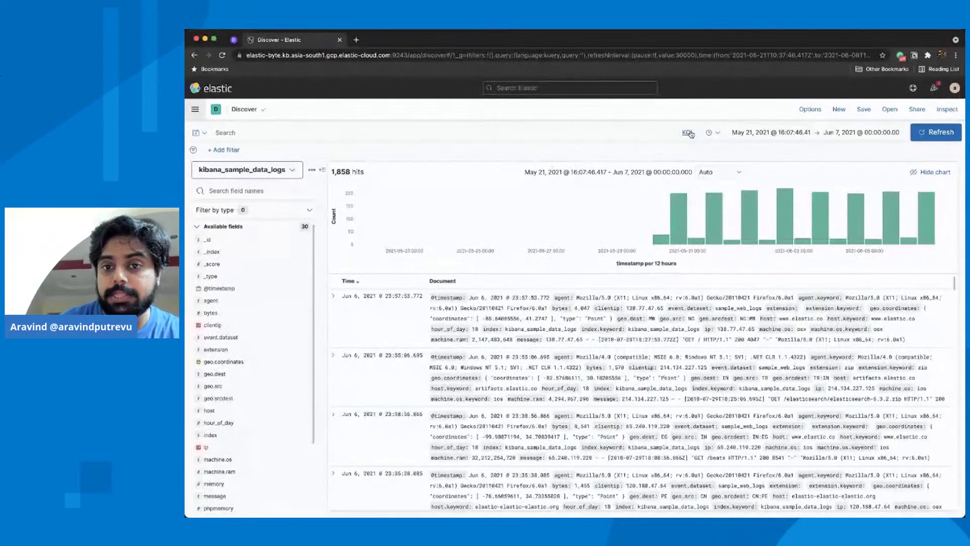
Switch the query syntax from KQL to Lucene
{"action": "left_click", "coordinate": [688, 133]}
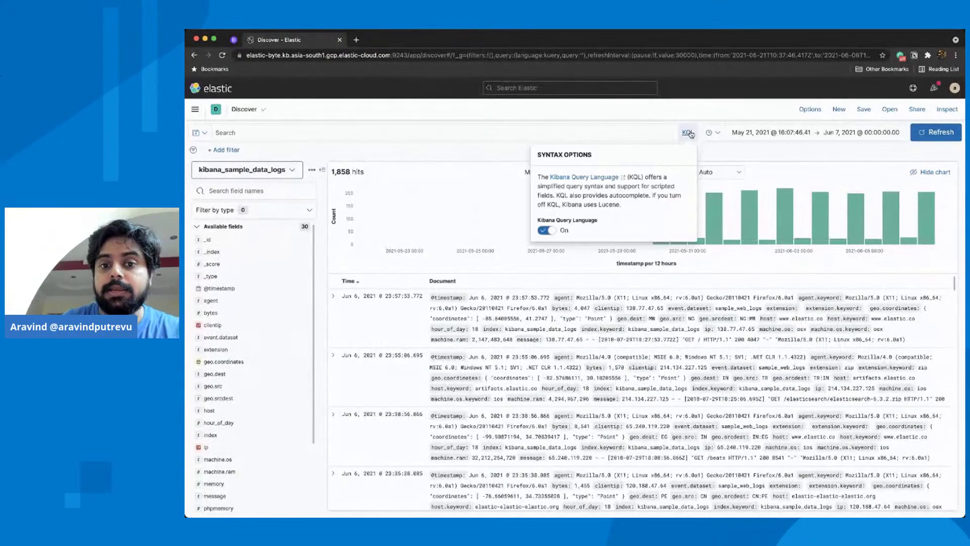
{"action": "left_click", "coordinate": [546, 230]}
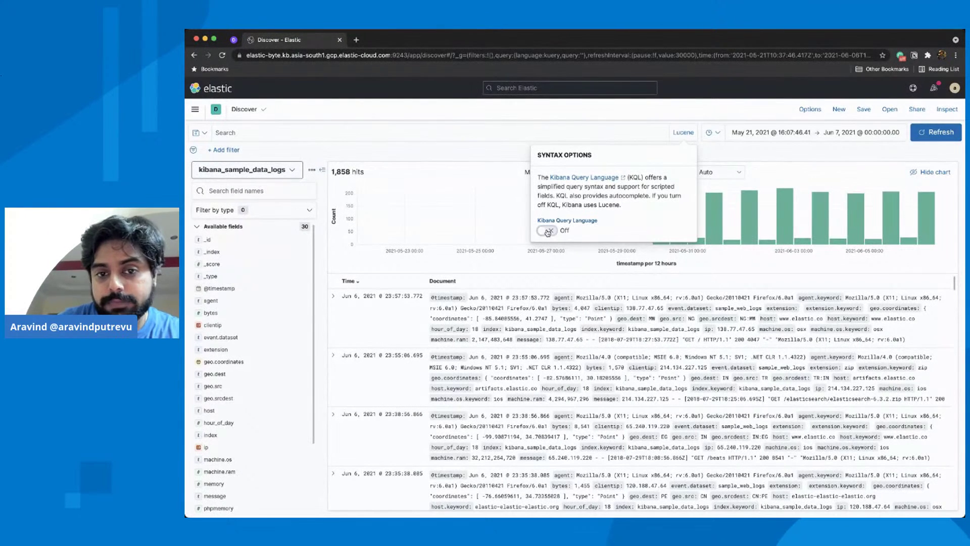
{"action": "left_click", "coordinate": [512, 158]}
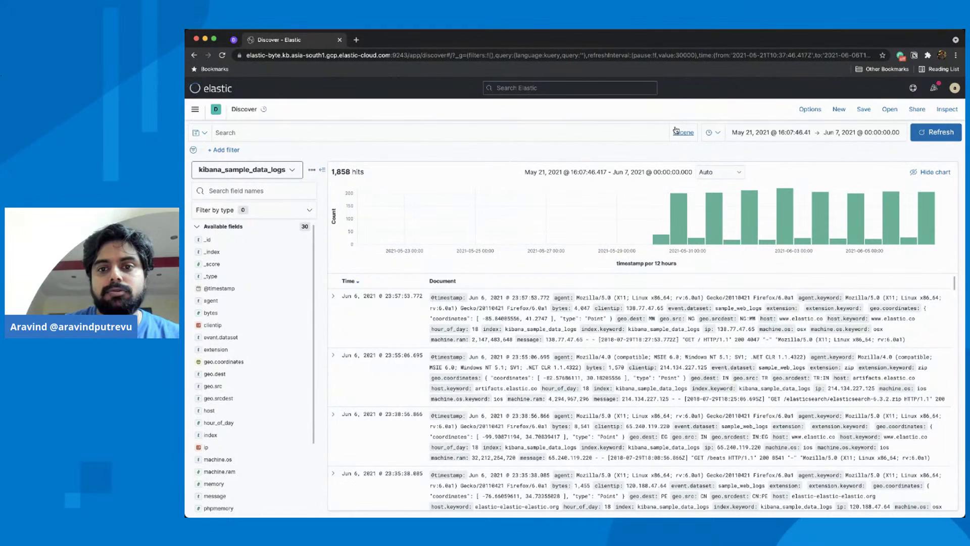
Dismiss the recent query suggestions and open the index pattern list
{"action": "left_click", "coordinate": [631, 132]}
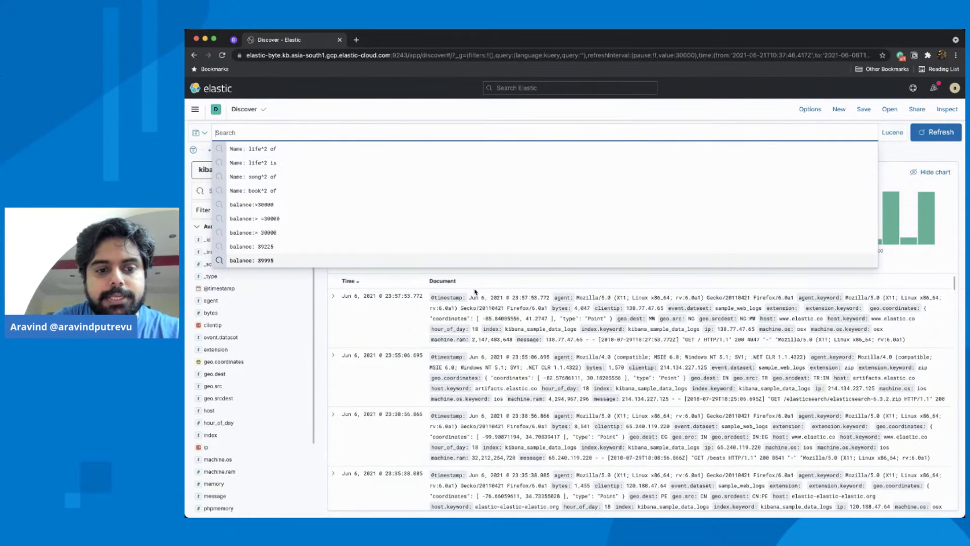
{"action": "left_click", "coordinate": [323, 289]}
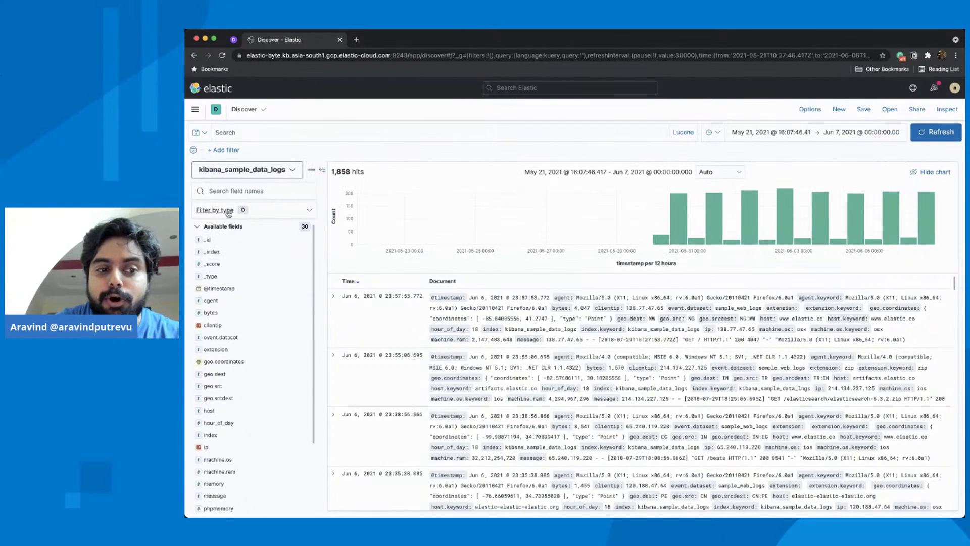
{"action": "left_click", "coordinate": [231, 170]}
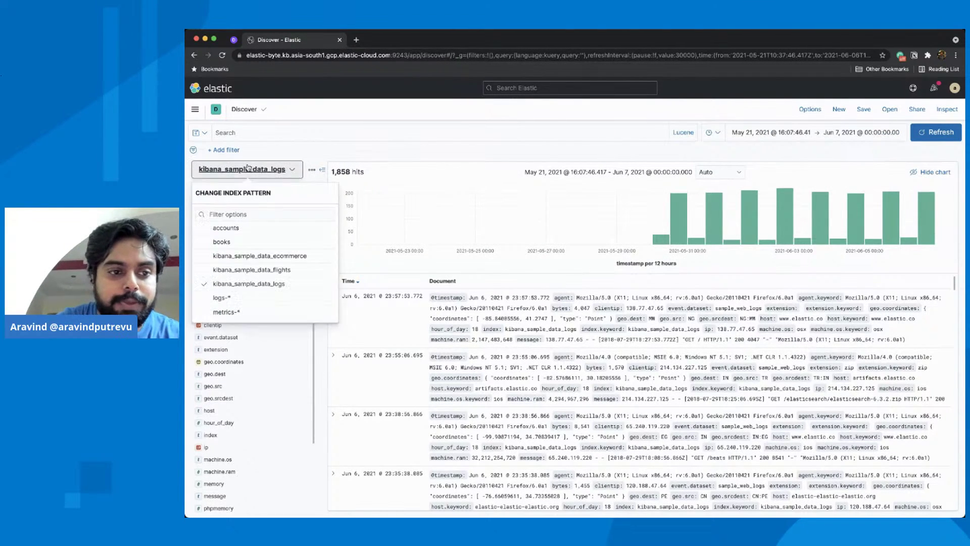
Switch to the books index, search Author: John, then broaden it to Author: J* for 81 hits
{"action": "left_click", "coordinate": [223, 242]}
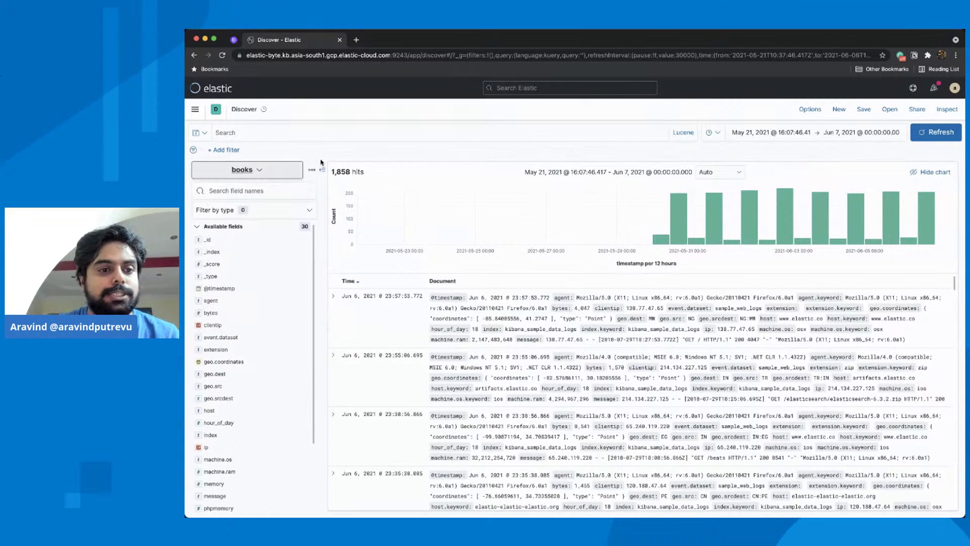
{"action": "left_click", "coordinate": [295, 132]}
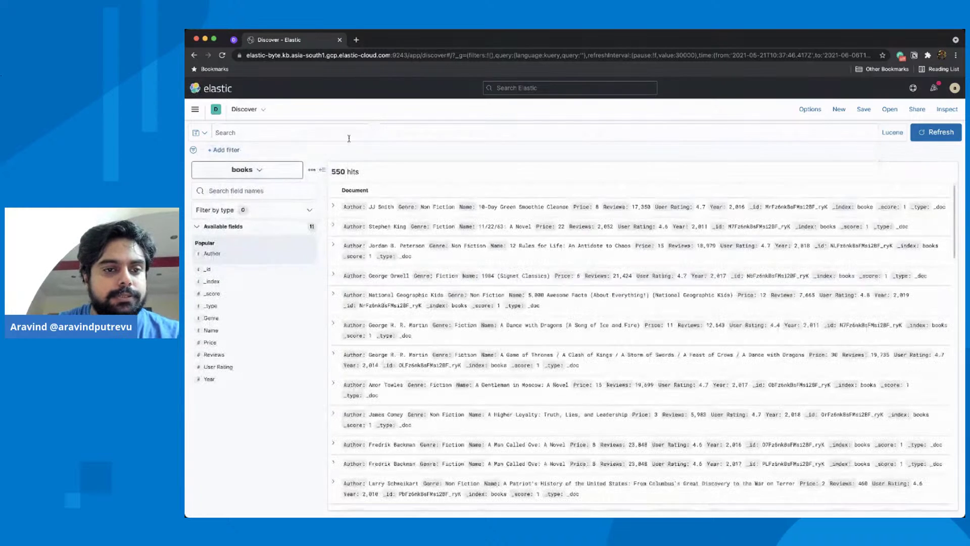
{"action": "type", "text": "Author"}
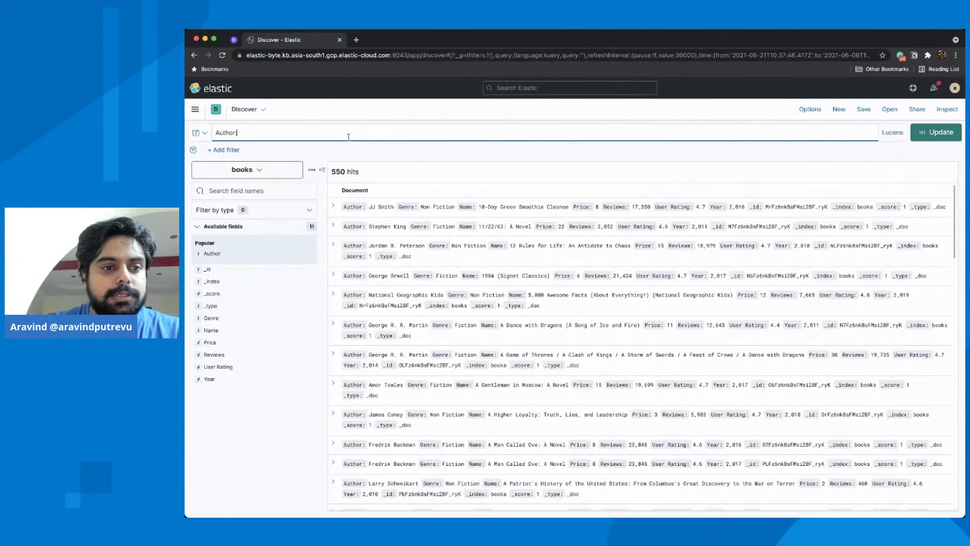
{"action": "type", "text": ": John"}
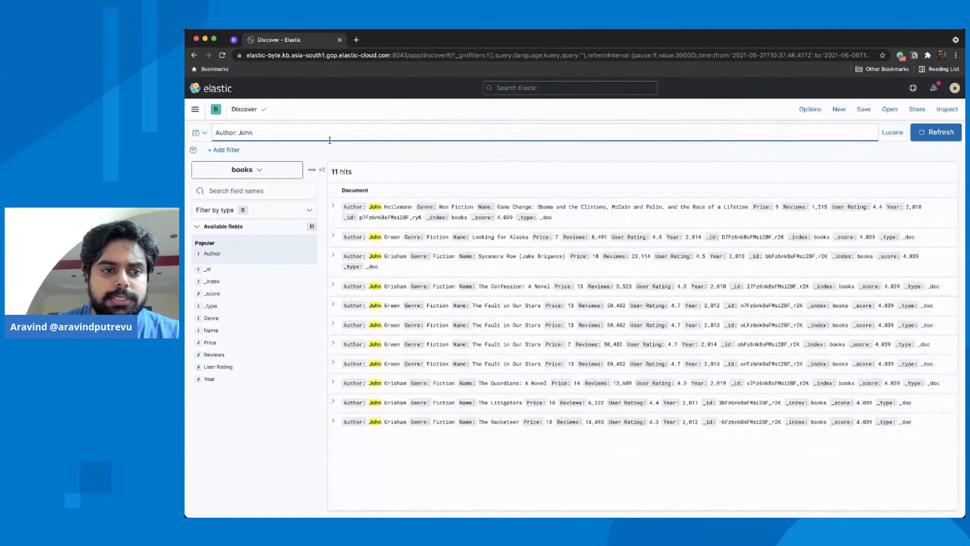
{"action": "key", "text": "BackSpace"}
{"action": "key", "text": "BackSpace"}
{"action": "key", "text": "BackSpace"}
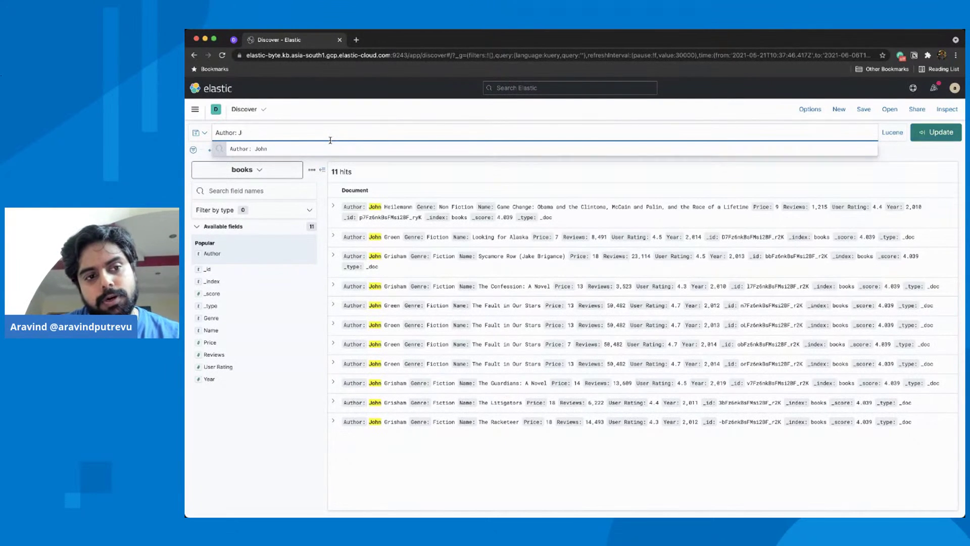
{"action": "key", "text": "Return"}
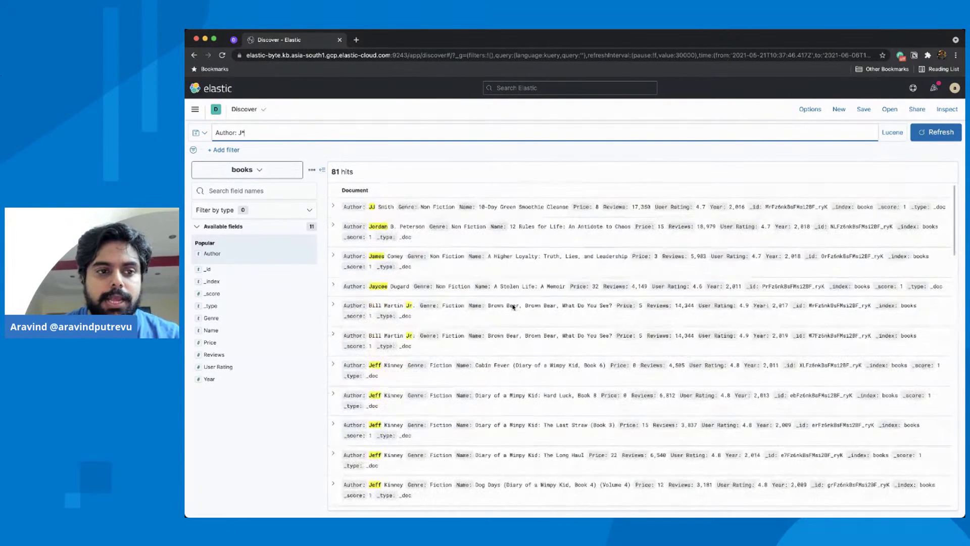
{"action": "key", "text": "BackSpace"}
{"action": "key", "text": "BackSpace"}
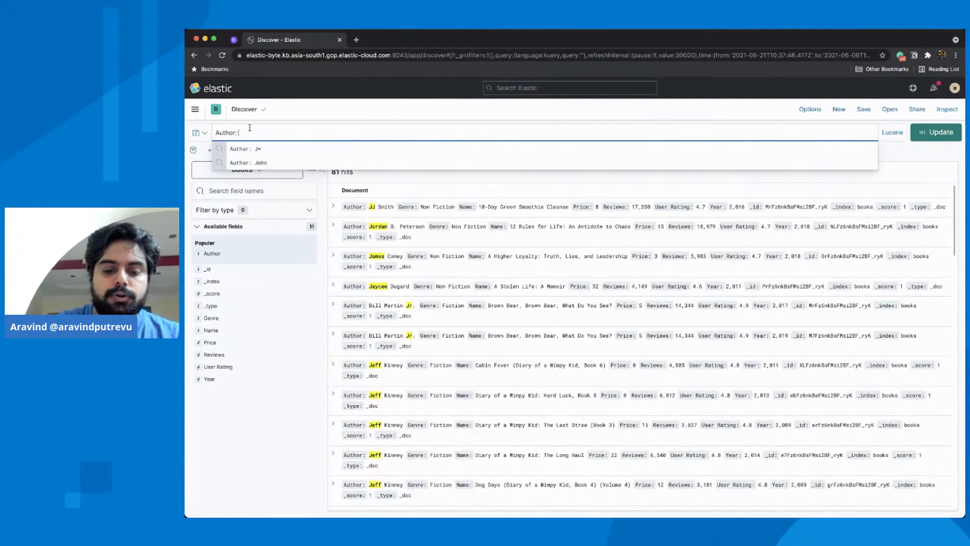
Search for authors matching the wildcard *st*
{"action": "type", "text": "*stro"}
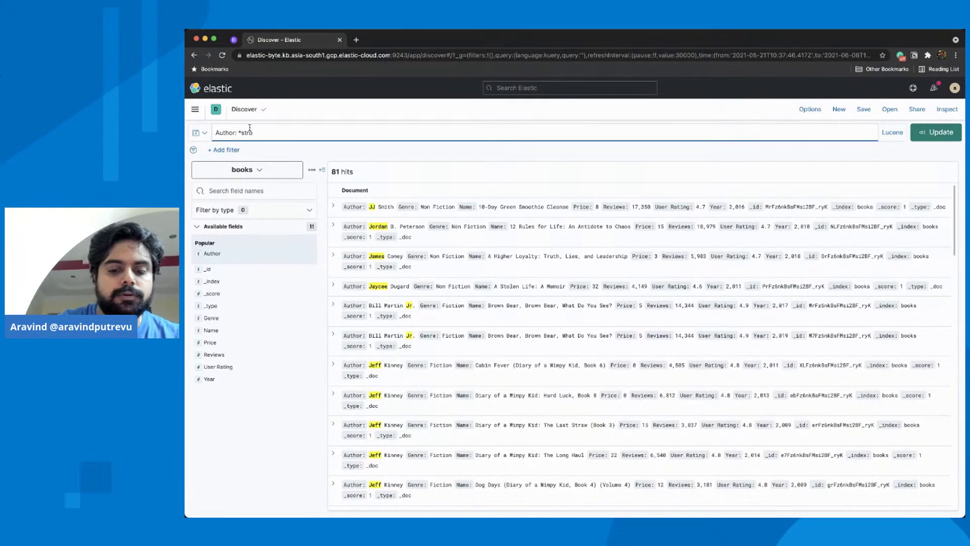
{"action": "type", "text": "*"}
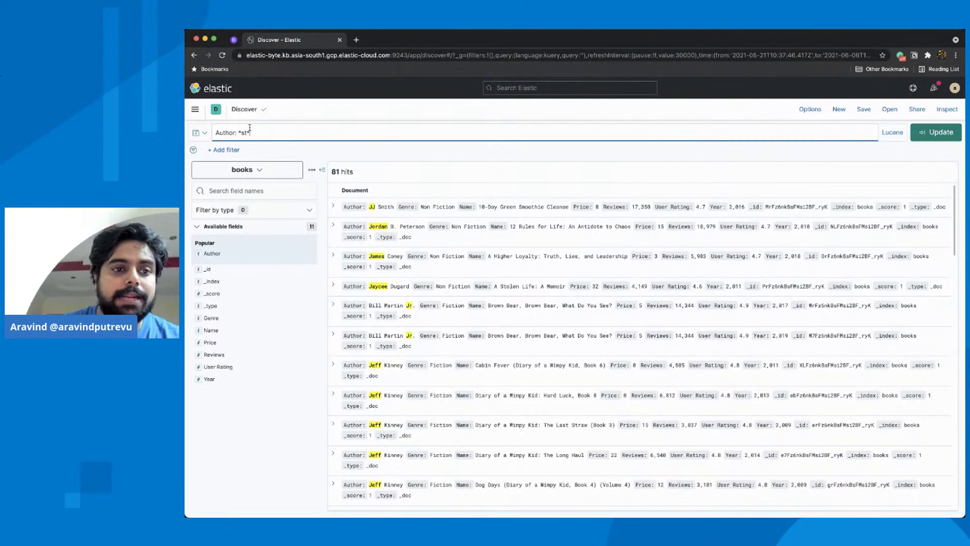
{"action": "key", "text": "Return"}
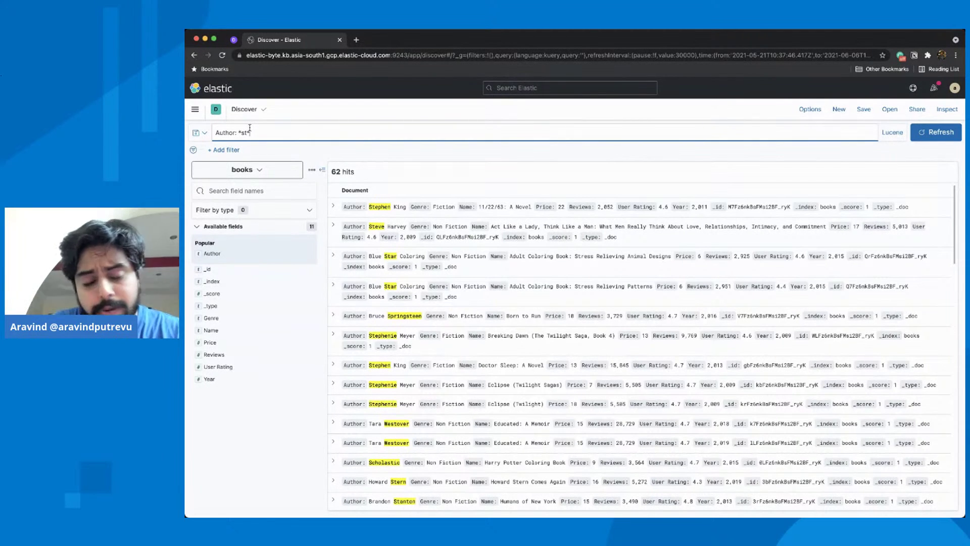
{"action": "key", "text": "BackSpace"}
{"action": "key", "text": "BackSpace"}
{"action": "key", "text": "BackSpace"}
{"action": "key", "text": "BackSpace"}
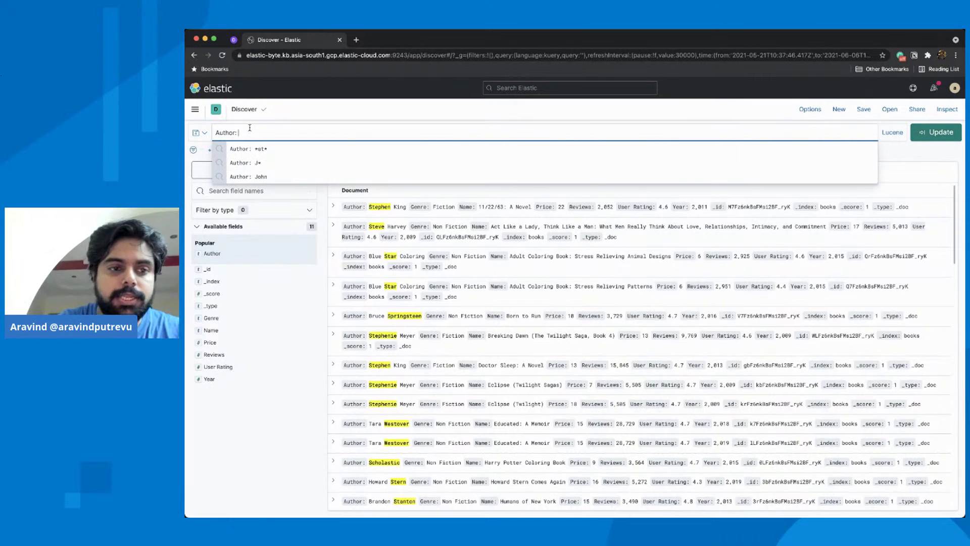
Search Author: (John or JJ), returning 12 books
{"action": "type", "text": "()John or"}
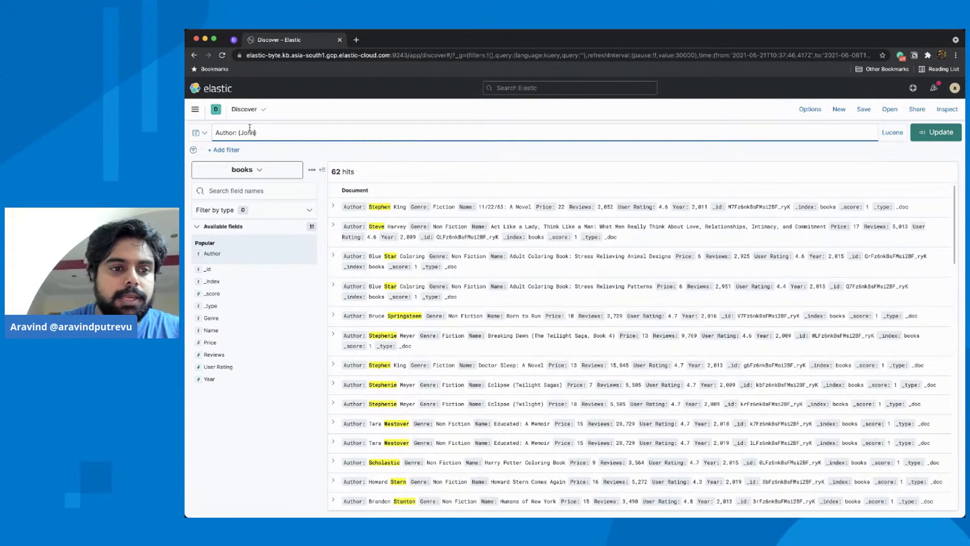
{"action": "type", "text": " JJ"}
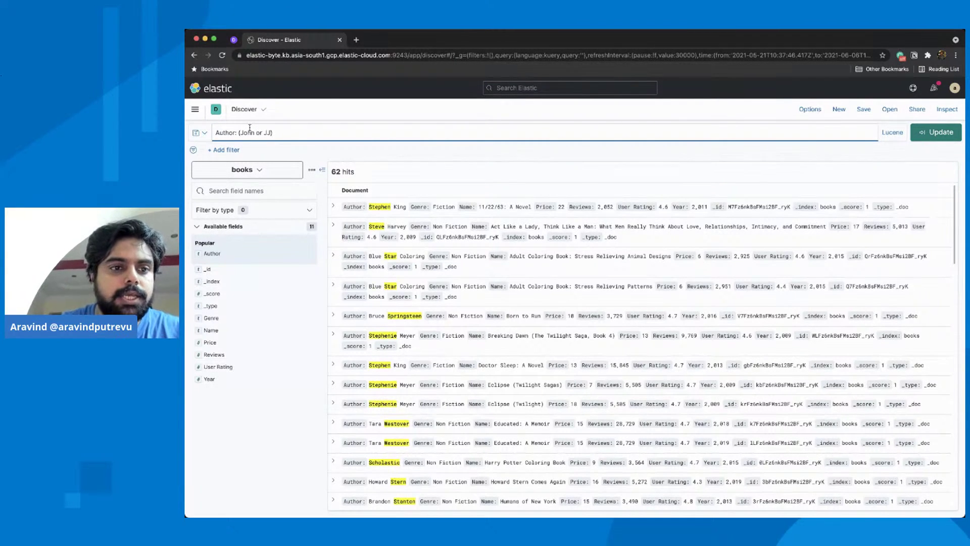
{"action": "key", "text": "Return"}
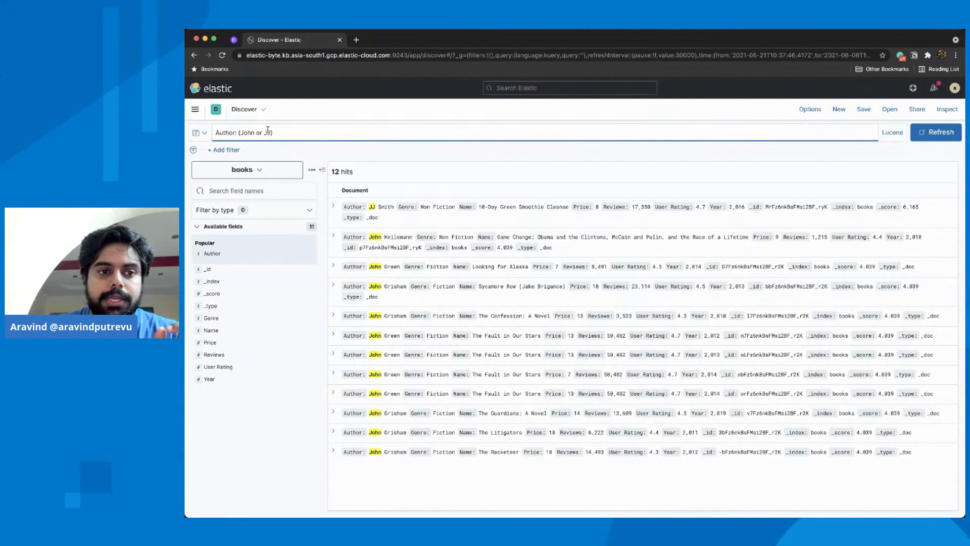
{"action": "type", "text": "AND"}
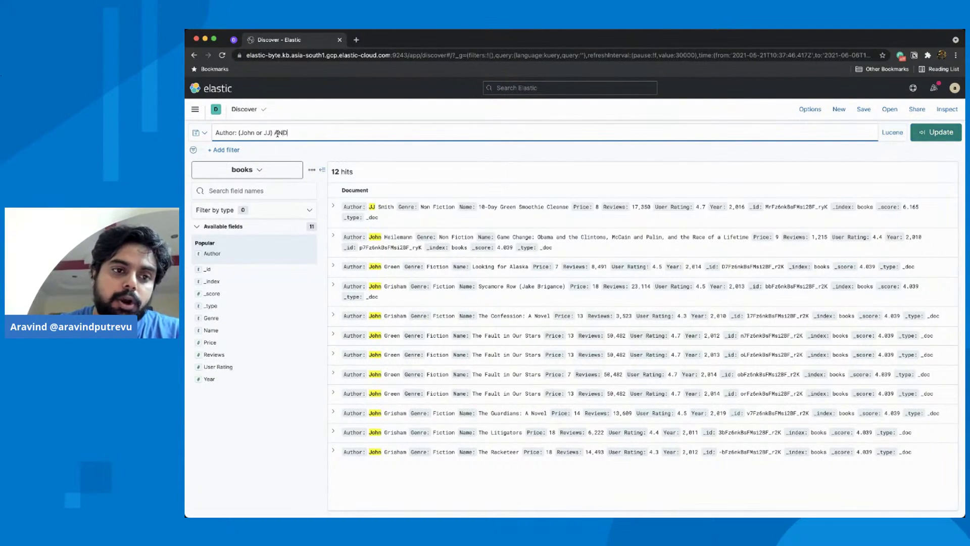
{"action": "key", "text": "BackSpace"}
{"action": "key", "text": "BackSpace"}
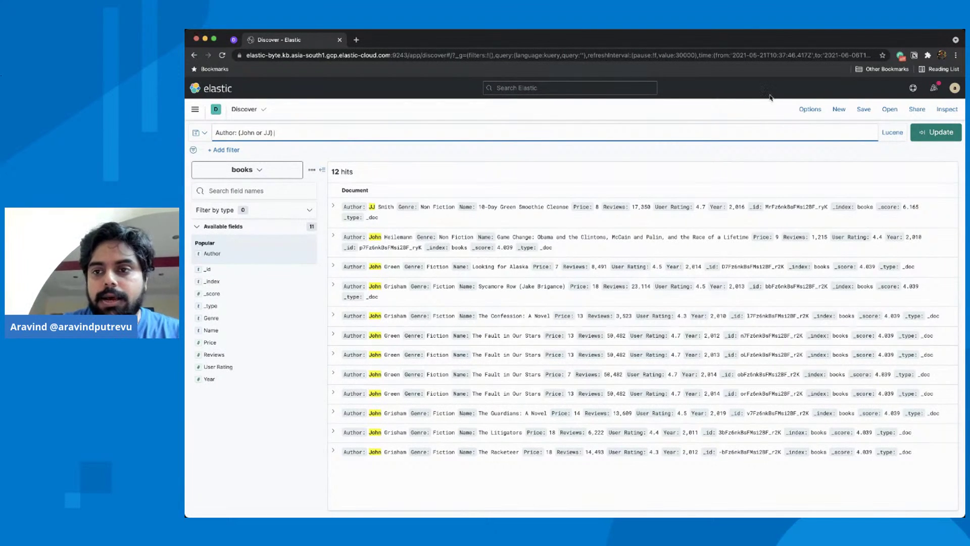
Inspect the Elasticsearch request and highlight its query_string clause
{"action": "left_click", "coordinate": [946, 111]}
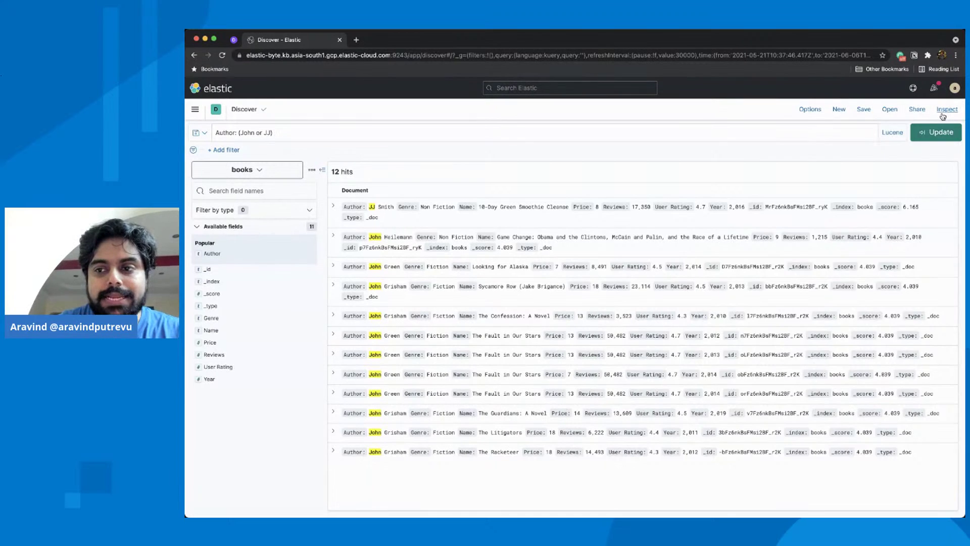
{"action": "left_click", "coordinate": [634, 215]}
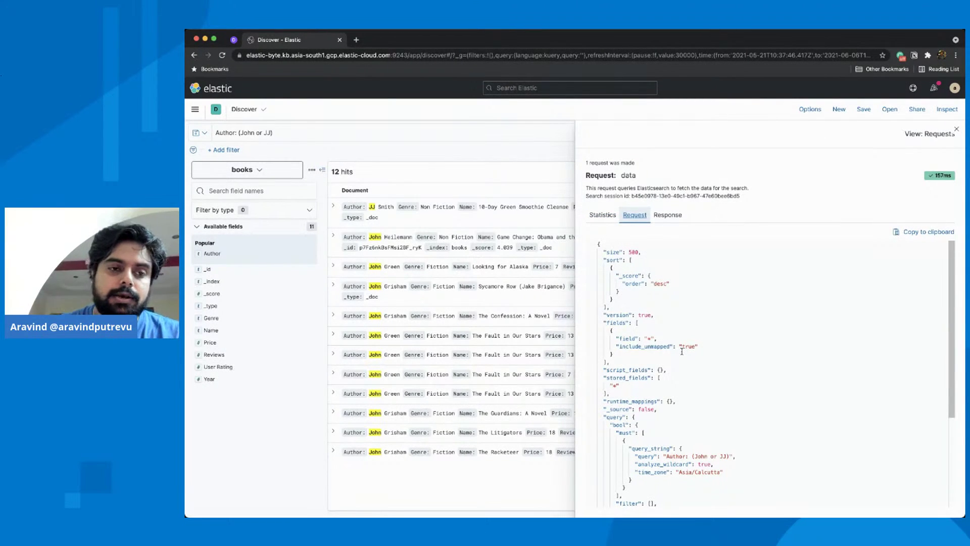
{"action": "scroll", "coordinate": [681, 351], "scroll_direction": "down", "scroll_amount": 5}
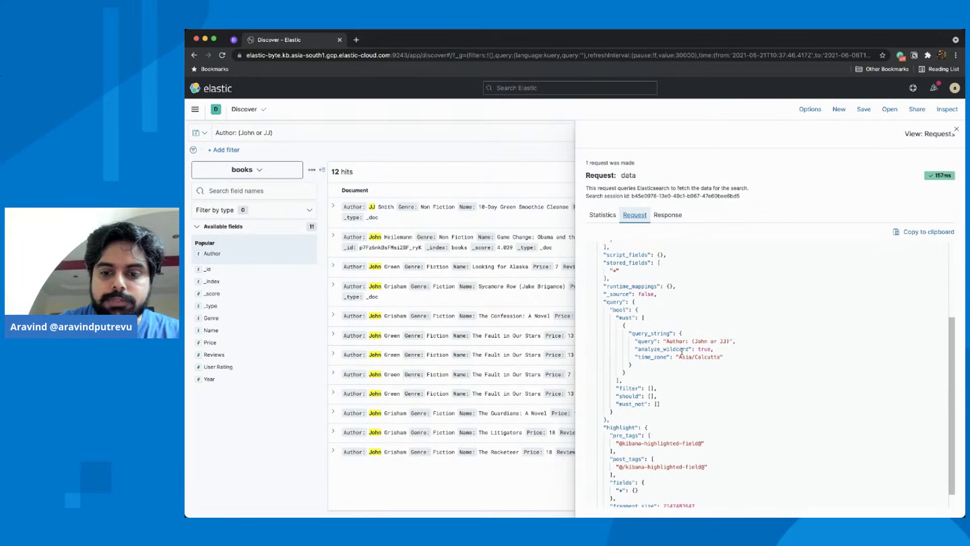
{"action": "left_click", "coordinate": [684, 341]}
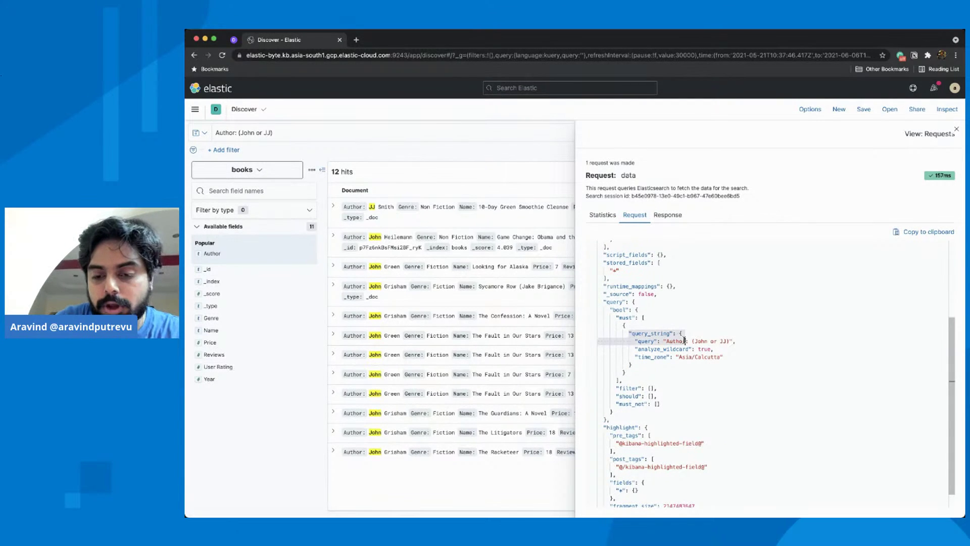
{"action": "left_click", "coordinate": [717, 342]}
{"action": "left_click", "coordinate": [744, 341]}
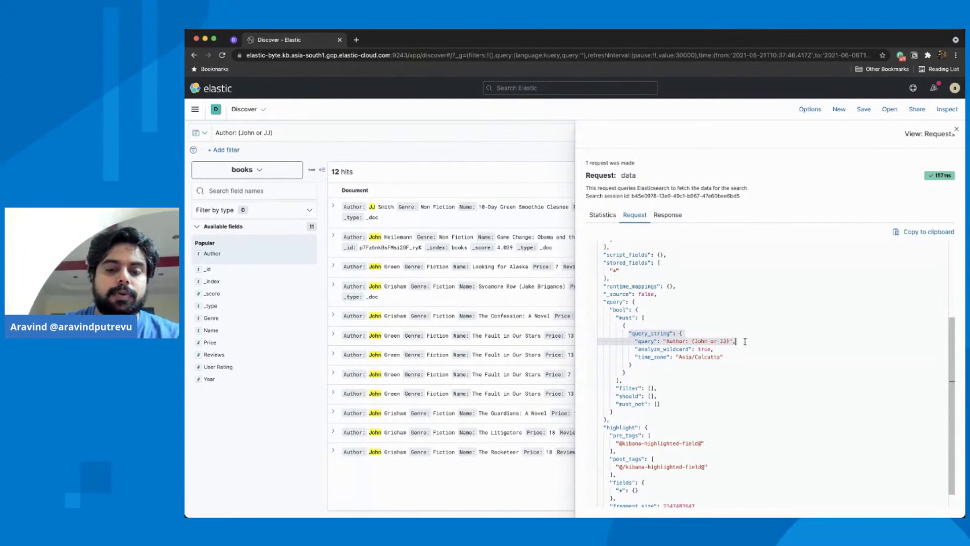
Mark the analyze_wildcard setting in the request JSON, then close the inspector
{"action": "left_click", "coordinate": [635, 214]}
{"action": "scroll", "coordinate": [684, 373], "scroll_direction": "down", "scroll_amount": 5}
{"action": "scroll", "coordinate": [684, 374], "scroll_direction": "up", "scroll_amount": 5}
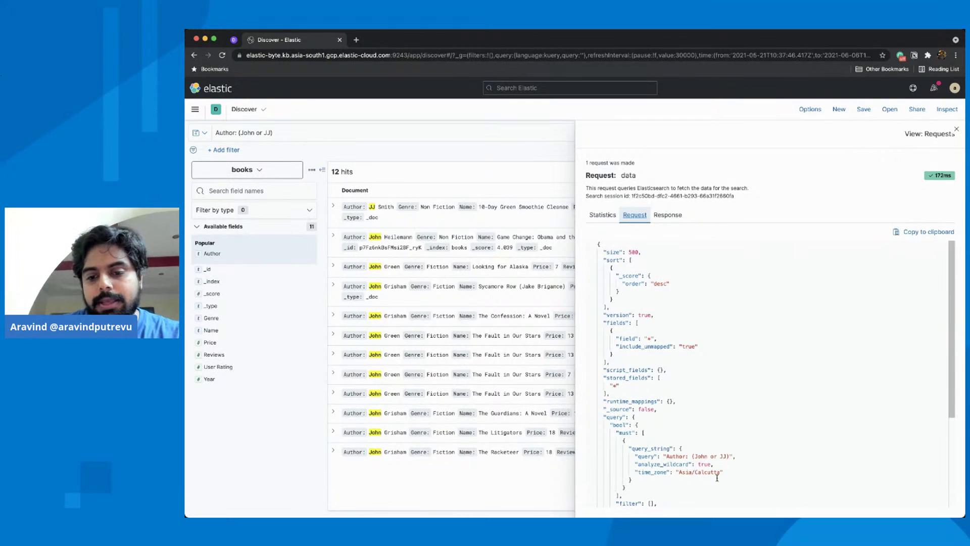
{"action": "left_click_drag", "start_coordinate": [629, 464], "coordinate": [721, 463]}
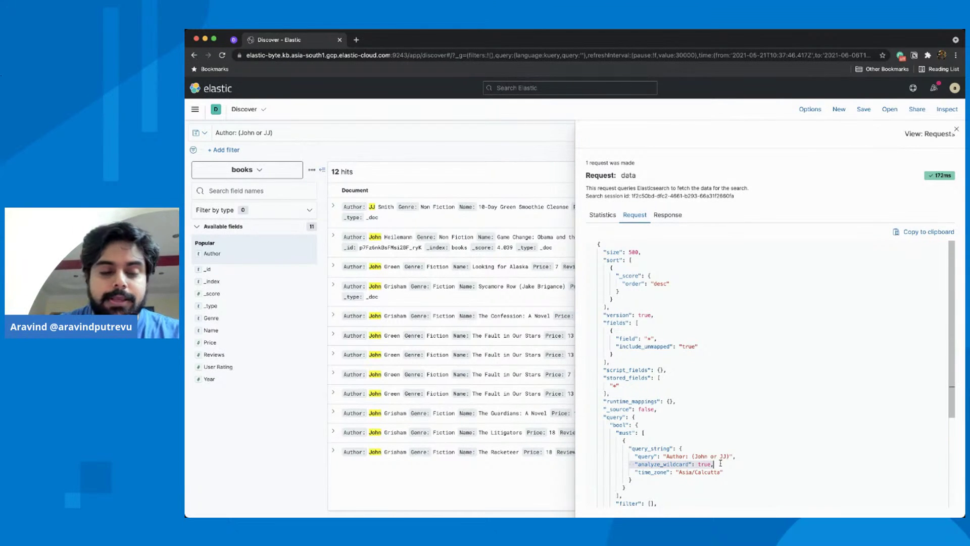
{"action": "left_click", "coordinate": [956, 128]}
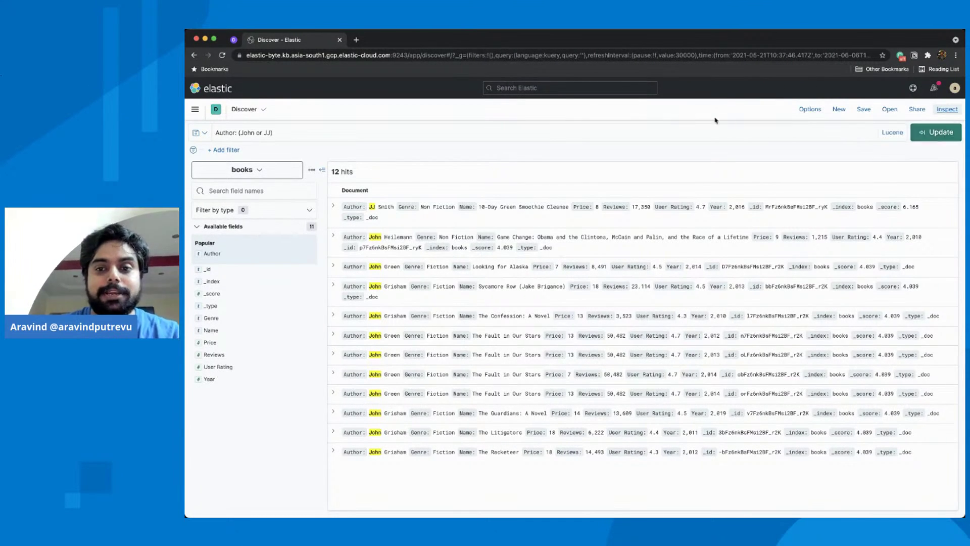
{"action": "left_click", "coordinate": [706, 135]}
Replace the query with User\ Rating: 4.5, listing 60 books rated 4.5
{"action": "key", "text": "super+a"}
{"action": "key", "text": "BackSpace"}
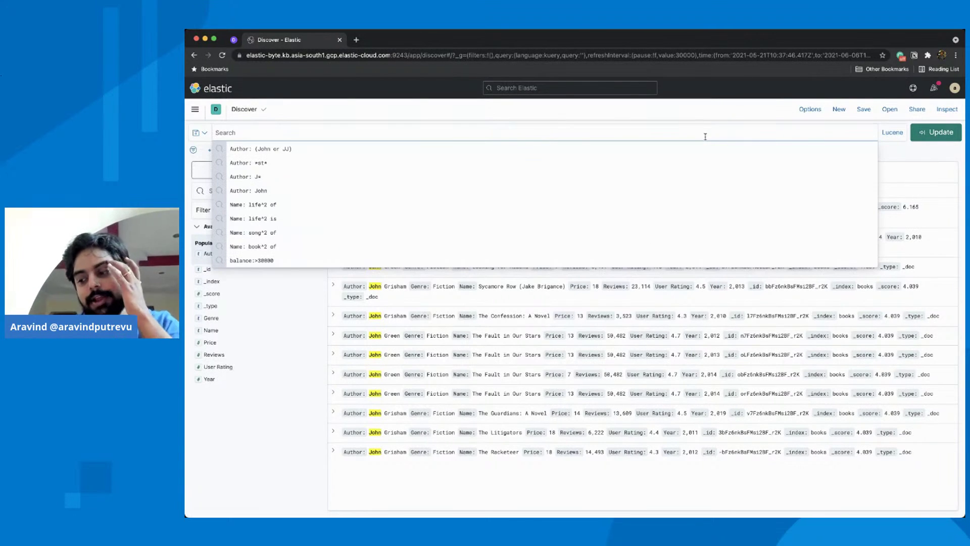
{"action": "type", "text": "User"}
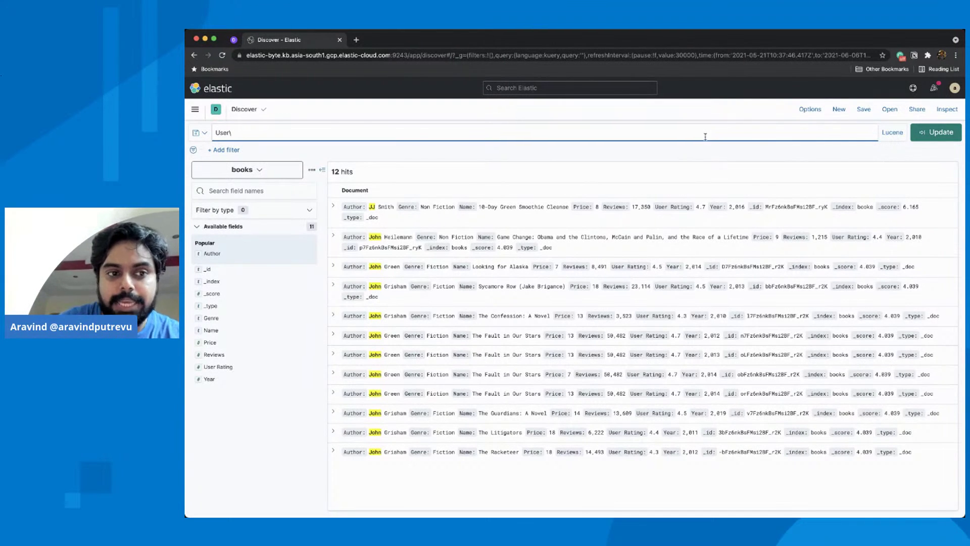
{"action": "type", "text": "\\ Rating"}
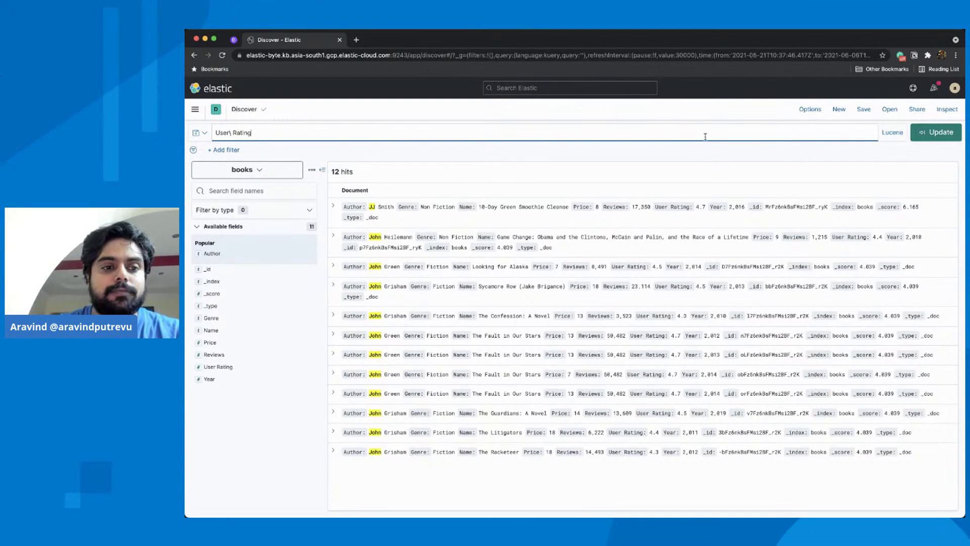
{"action": "type", "text": ": 4.5"}
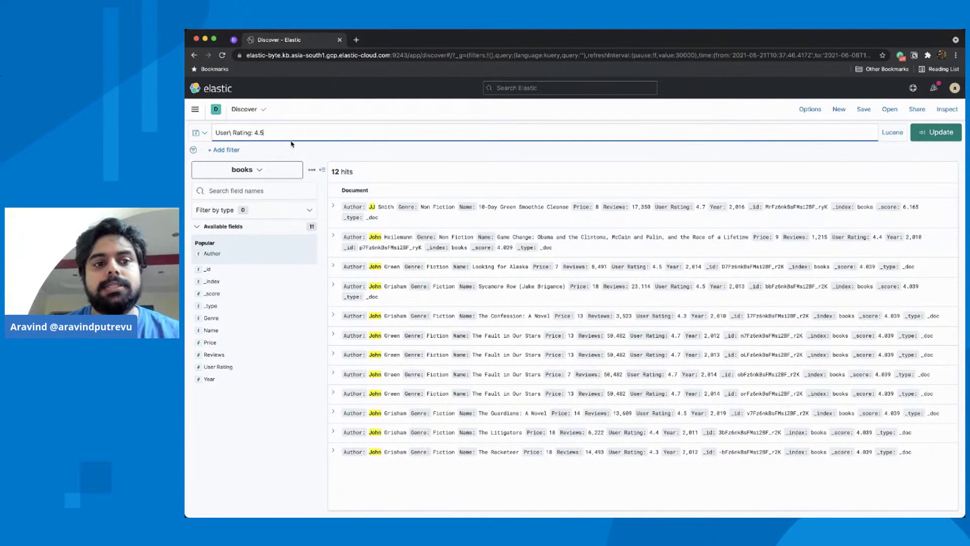
{"action": "key", "text": "Return"}
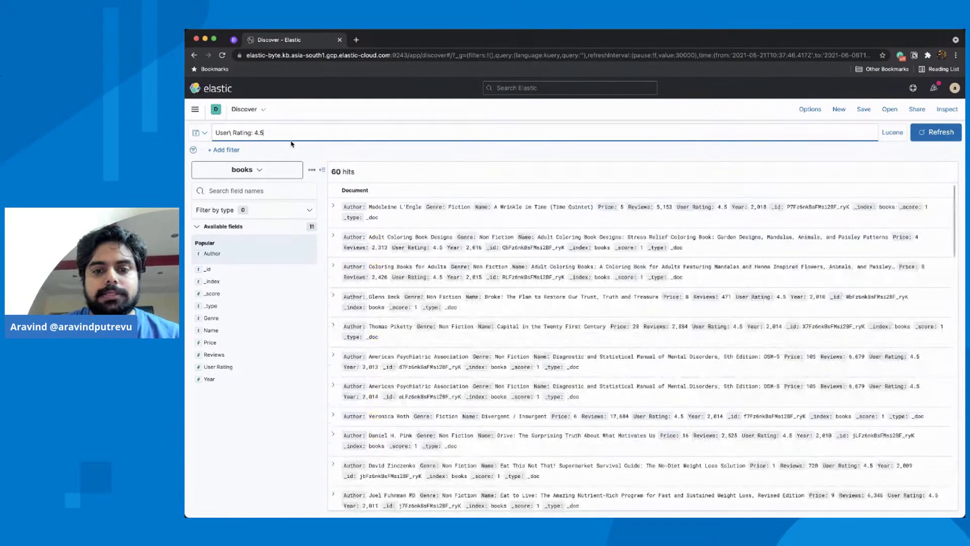
{"action": "scroll", "coordinate": [663, 200], "scroll_direction": "down", "scroll_amount": 3}
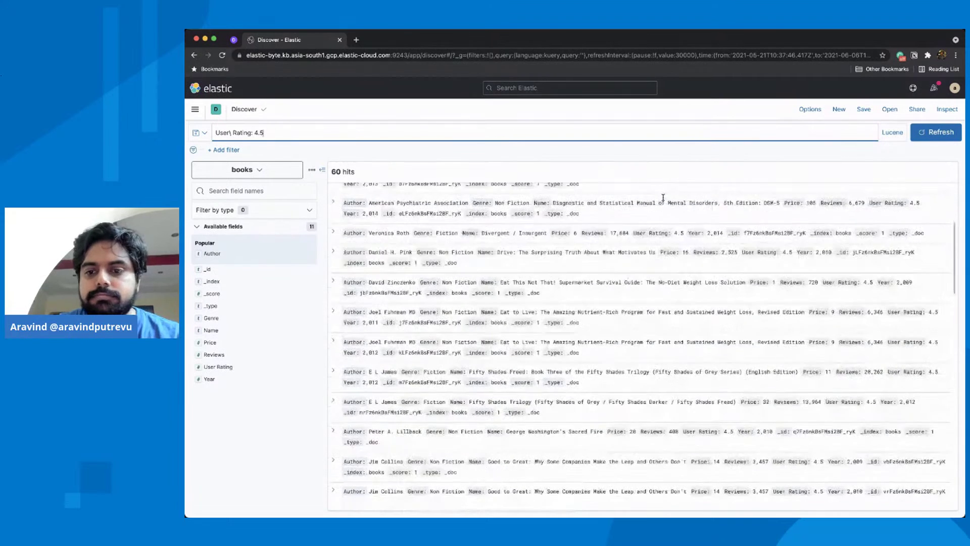
{"action": "scroll", "coordinate": [663, 200], "scroll_direction": "up", "scroll_amount": 3}
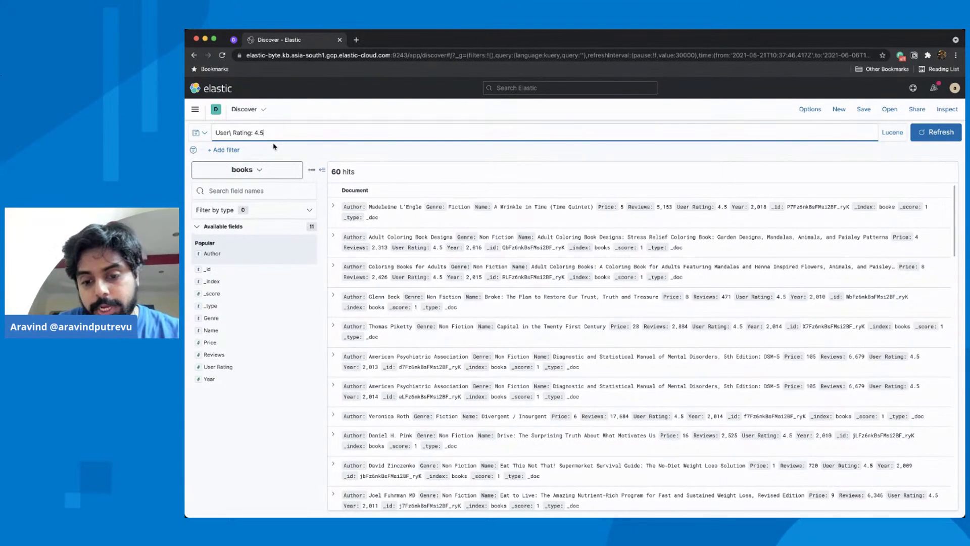
Run the fuzzy query Name: time~ and scroll through its 44 matching books
{"action": "key", "text": "ctrl+a"}
{"action": "key", "text": "BackSpace"}
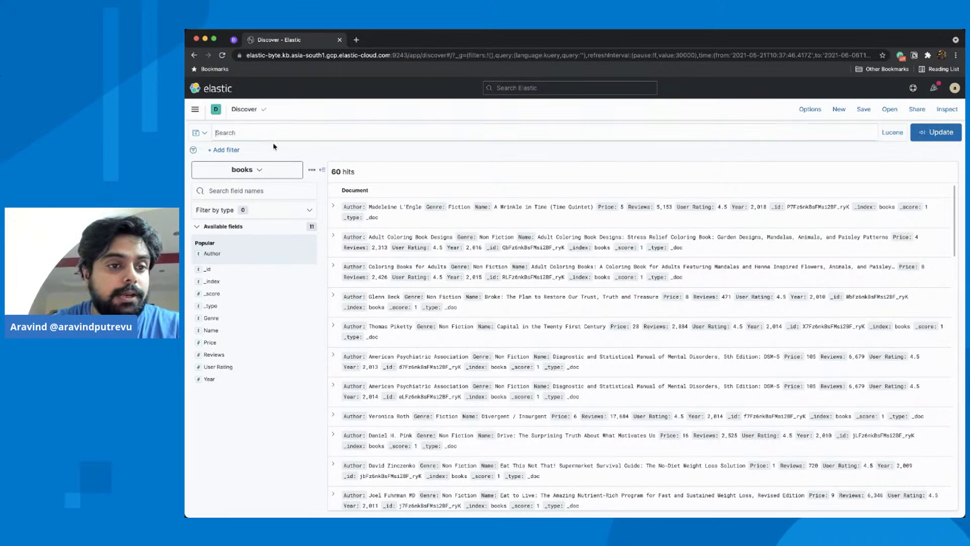
{"action": "type", "text": "Author:"}
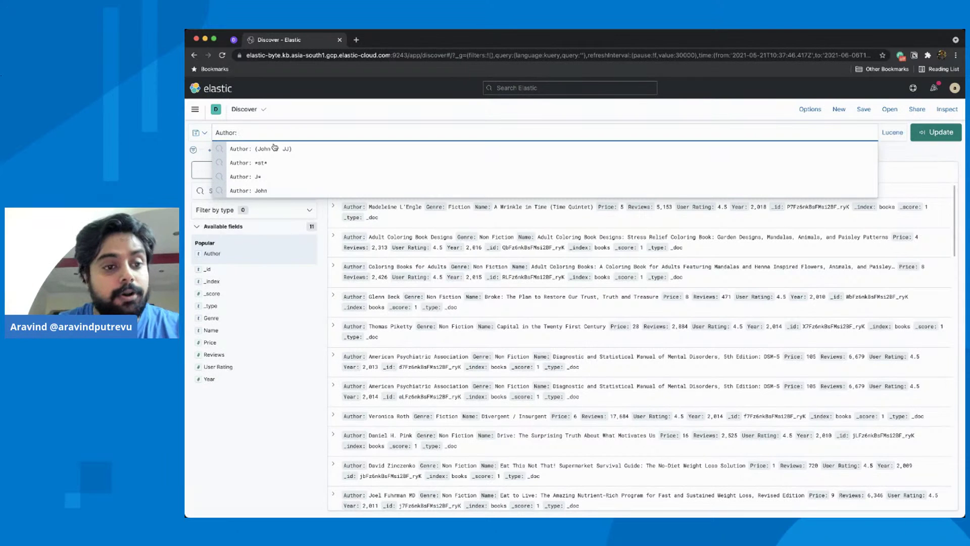
{"action": "key", "text": "ctrl+a"}
{"action": "key", "text": "BackSpace"}
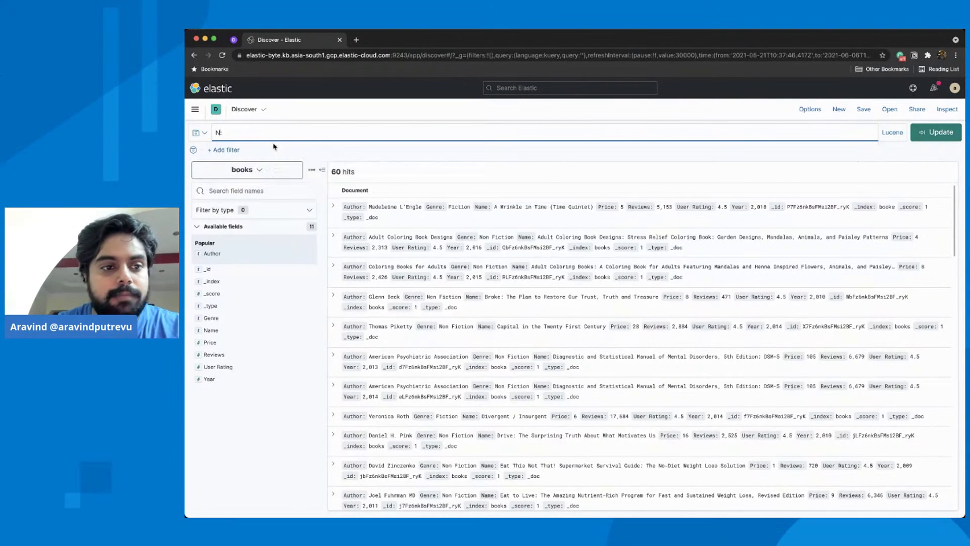
{"action": "type", "text": "Name: "}
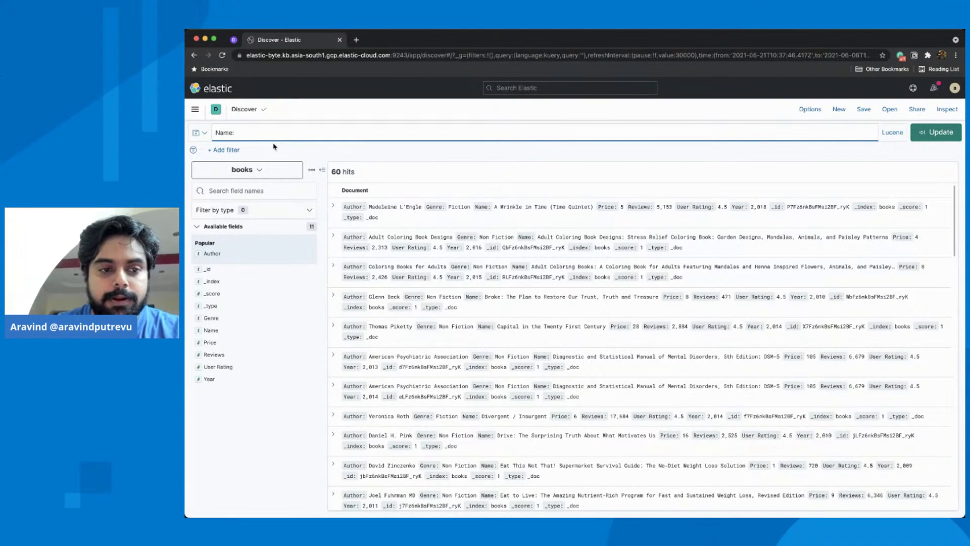
{"action": "type", "text": "time"}
{"action": "key", "text": "BackSpace"}
{"action": "key", "text": "BackSpace"}
{"action": "key", "text": "BackSpace"}
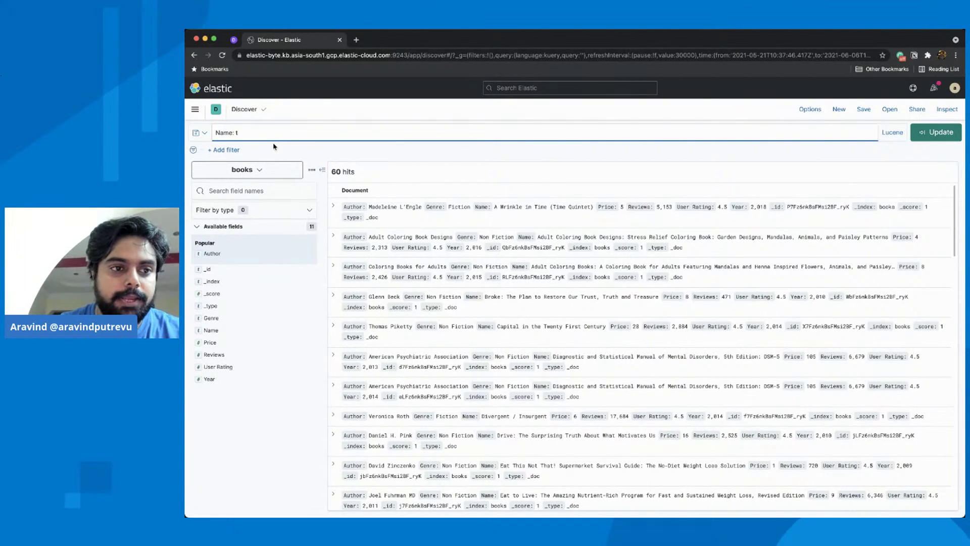
{"action": "type", "text": "ime~"}
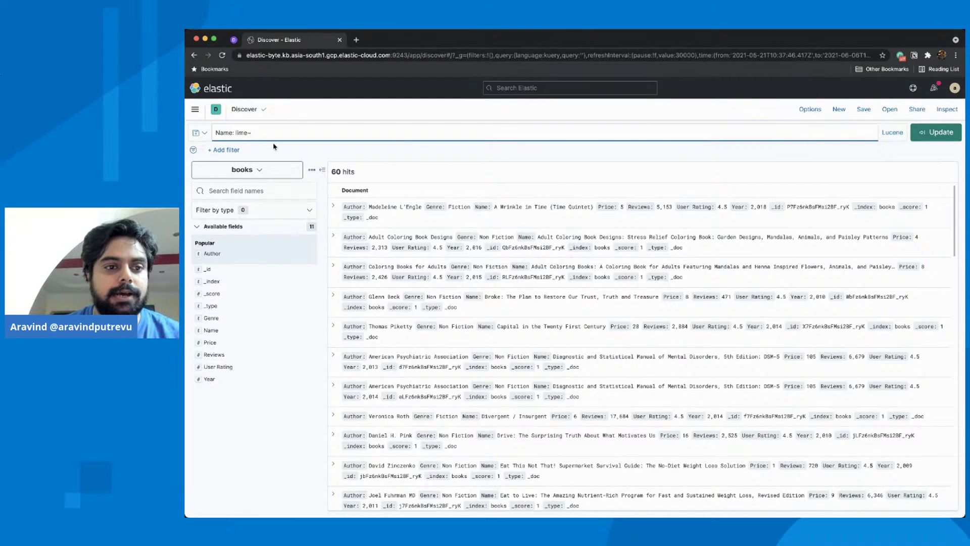
{"action": "key", "text": "Return"}
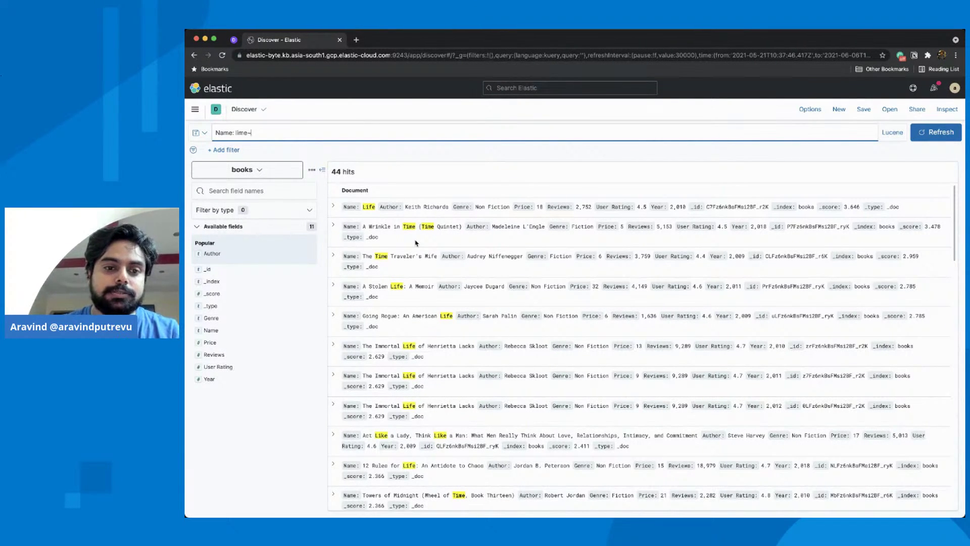
{"action": "scroll", "coordinate": [415, 242], "scroll_direction": "down", "scroll_amount": 5}
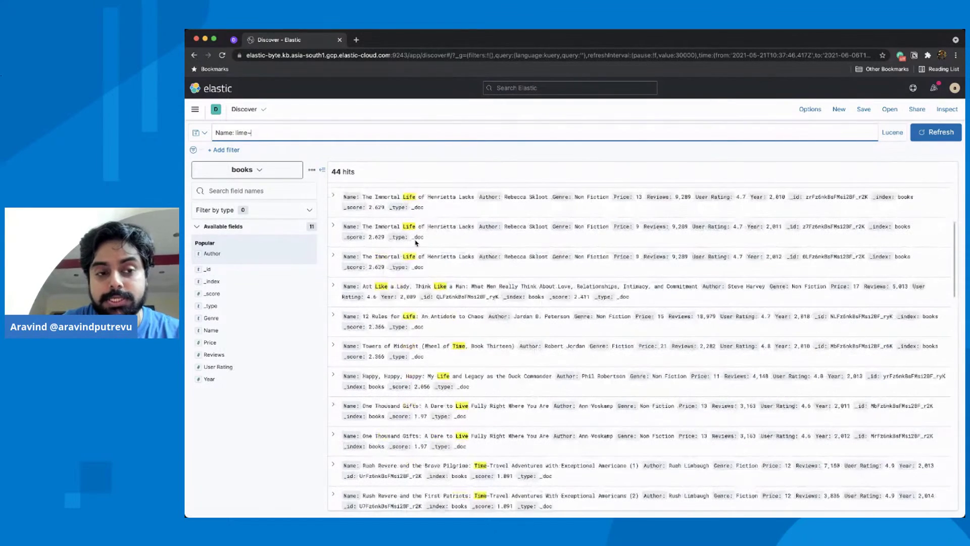
{"action": "scroll", "coordinate": [416, 243], "scroll_direction": "down", "scroll_amount": 10}
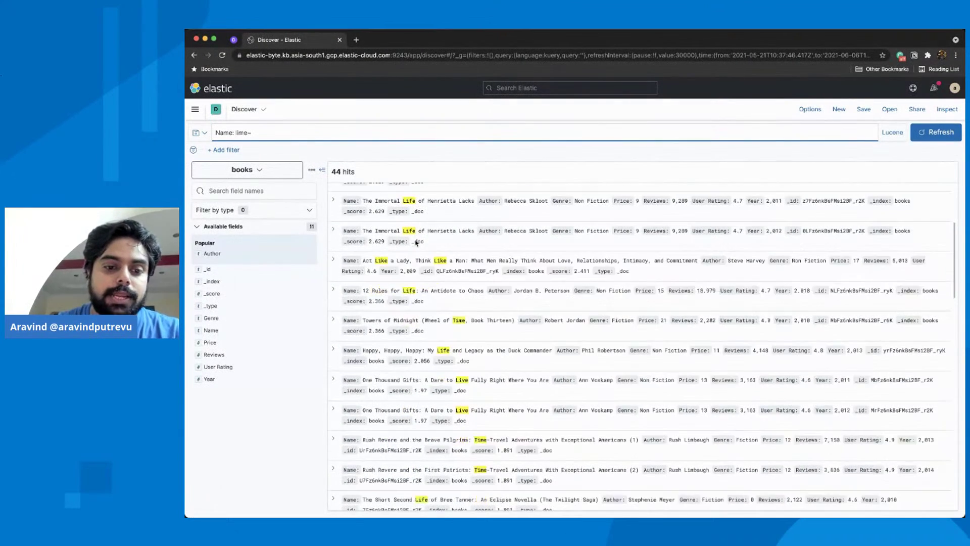
{"action": "scroll", "coordinate": [416, 242], "scroll_direction": "up", "scroll_amount": 15}
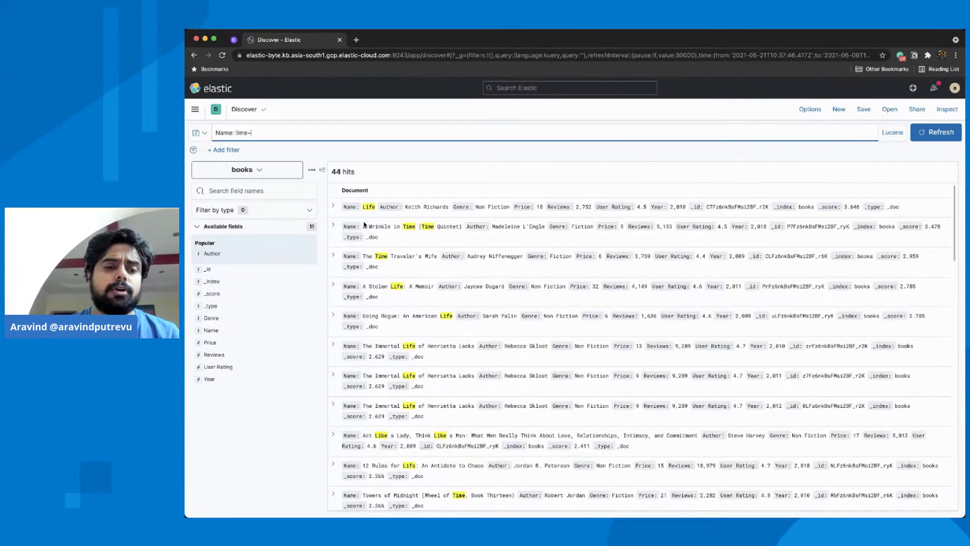
Run the proximity query Name: "song fire"~2, which finds no books, then clear the query
{"action": "key", "text": "shift+Left"}
{"action": "key", "text": "shift+Left"}
{"action": "key", "text": "shift+Left"}
{"action": "key", "text": "shift+Left"}
{"action": "key", "text": "shift+Left"}
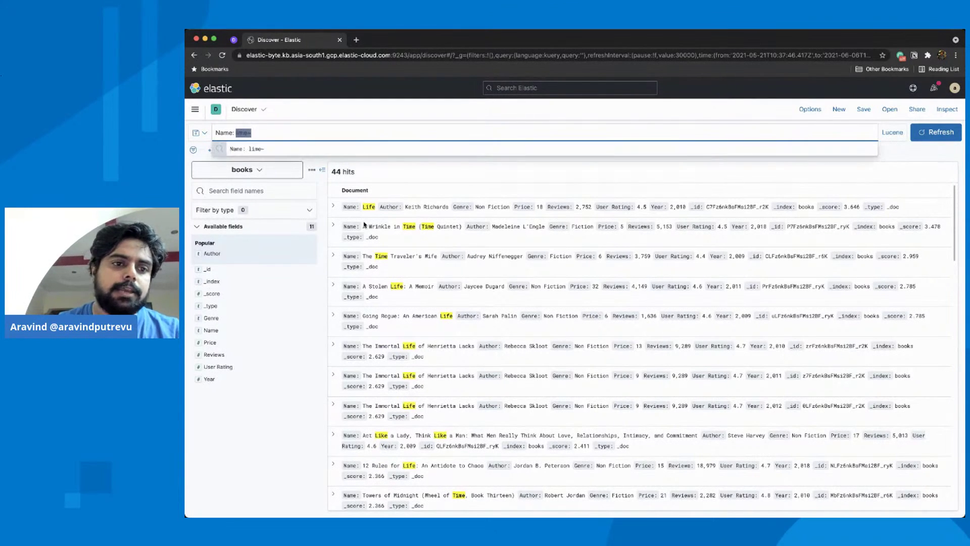
{"action": "key", "text": "BackSpace"}
{"action": "type", "text": "\"song fier"}
{"action": "key", "text": "BackSpace"}
{"action": "key", "text": "BackSpace"}
{"action": "type", "text": "re\""}
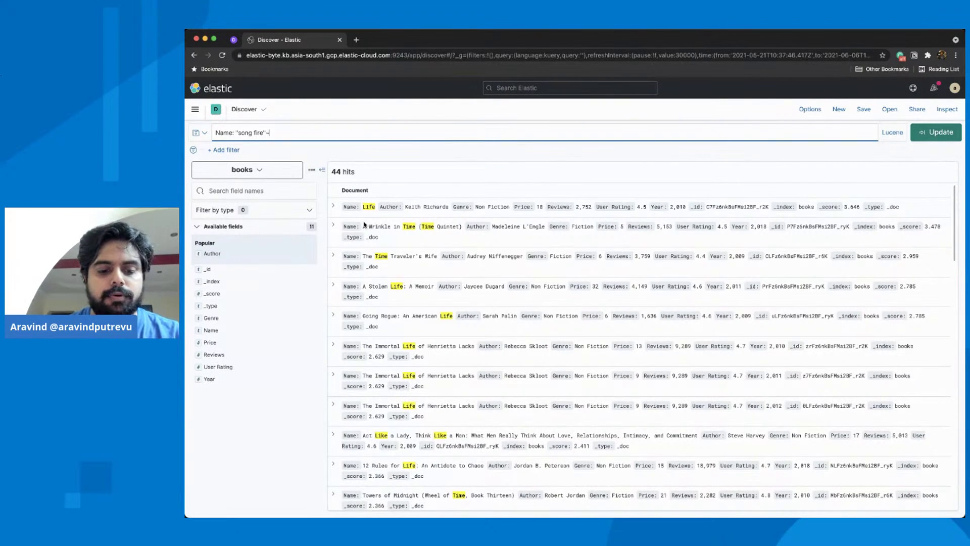
{"action": "type", "text": "~2"}
{"action": "key", "text": "Return"}
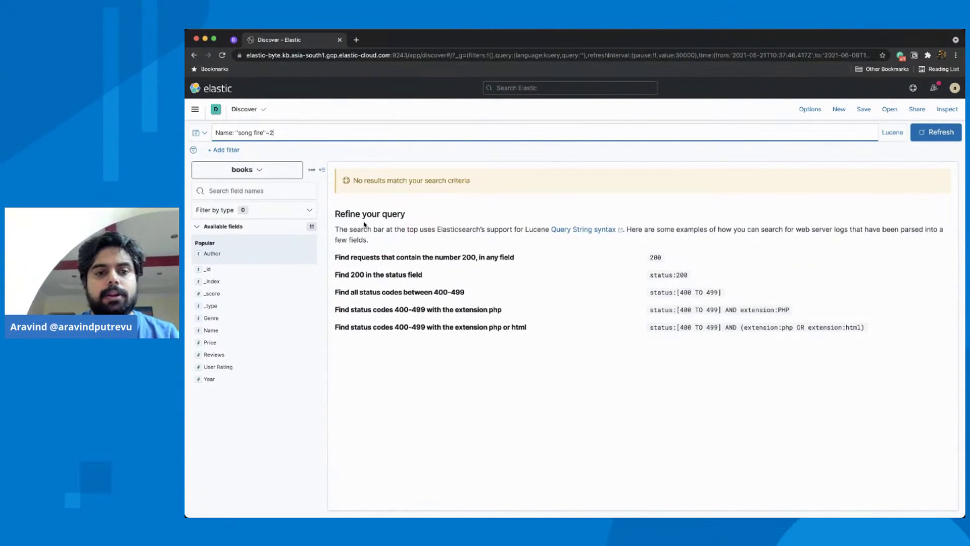
{"action": "key", "text": "BackSpace"}
{"action": "key", "text": "BackSpace"}
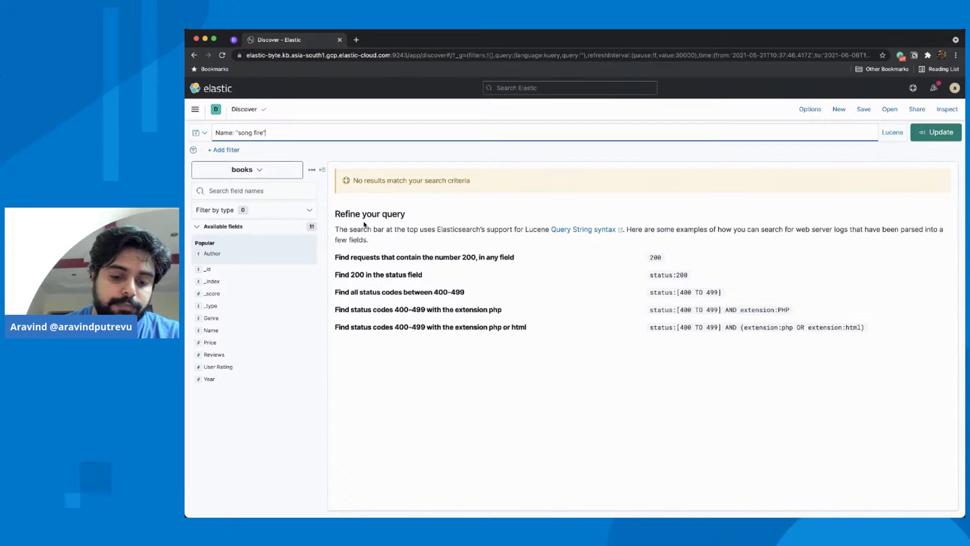
{"action": "key", "text": "ctrl+a"}
{"action": "key", "text": "BackSpace"}
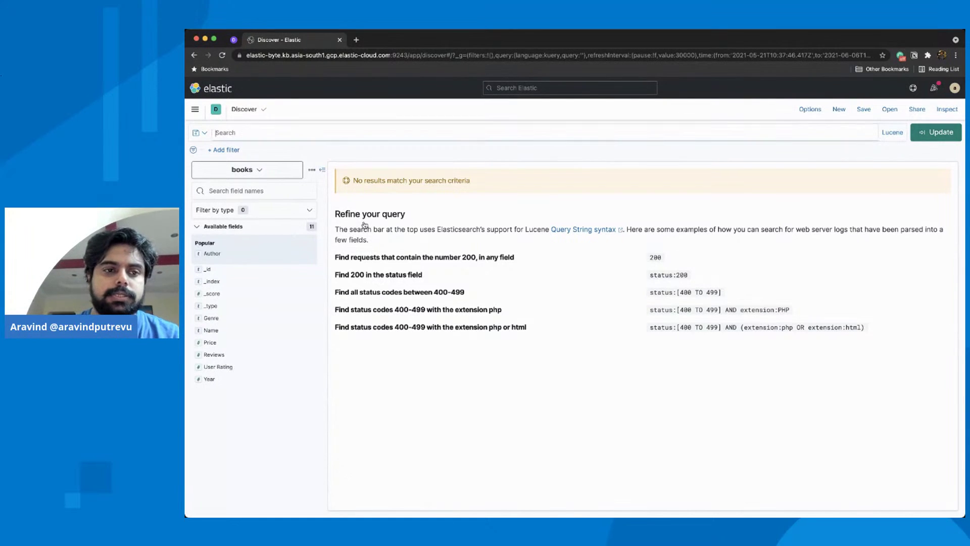
Rerun Author: J* from recent searches, listing 81 books by J-named authors
{"action": "left_click", "coordinate": [364, 224]}
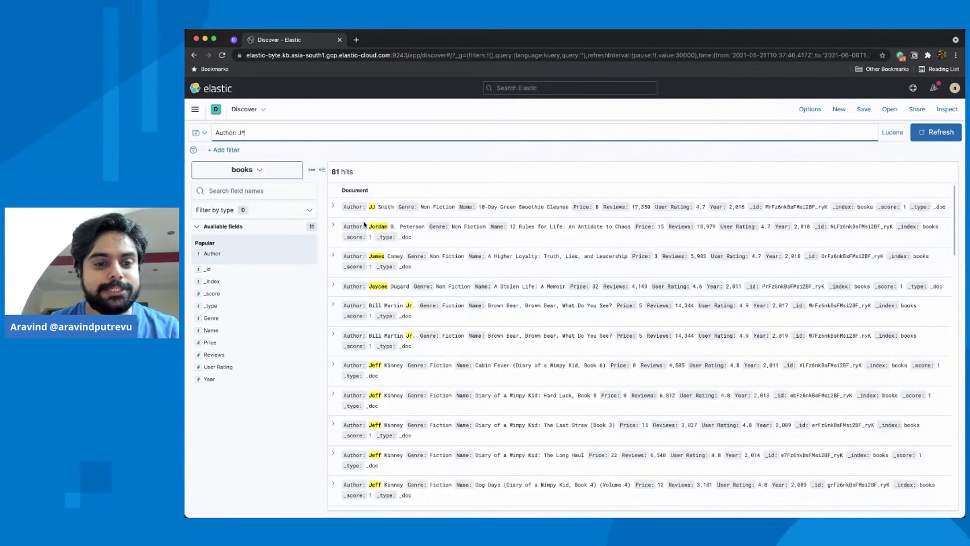
{"action": "key", "text": "super+Tab"}
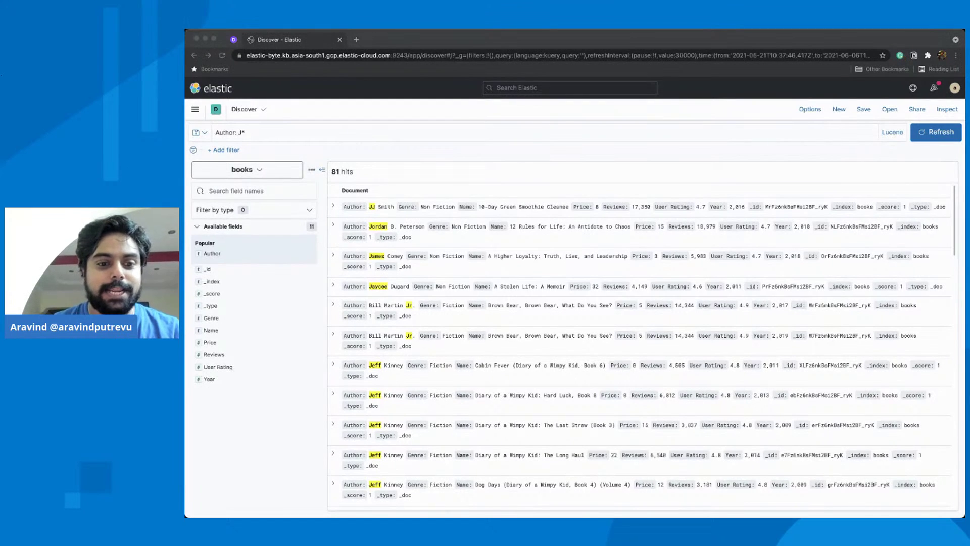